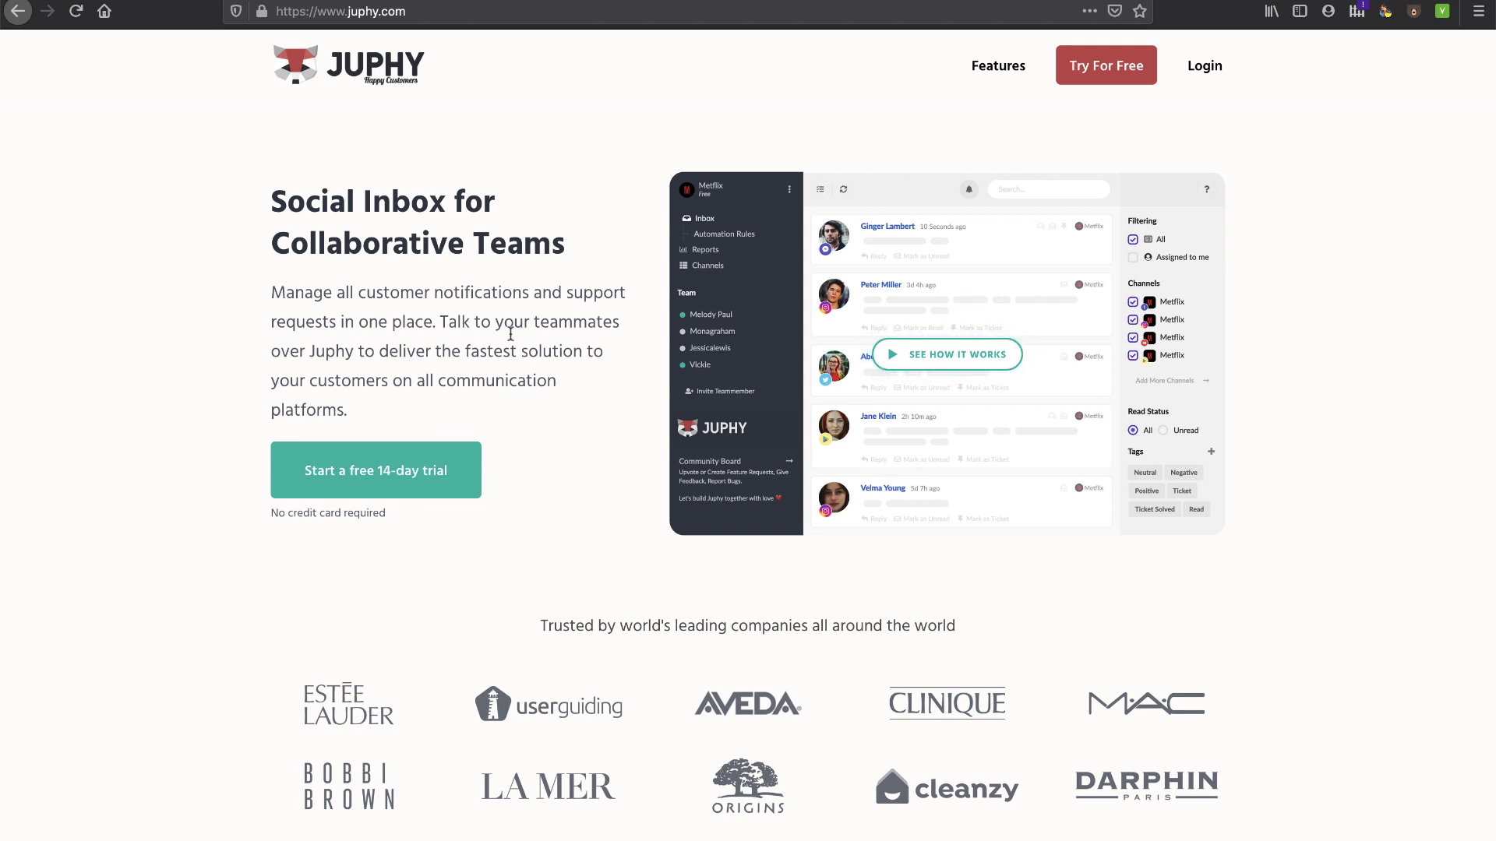
pyautogui.scroll(-1, 509, 336)
pyautogui.scroll(-2, 510, 336)
pyautogui.scroll(-1, 510, 338)
pyautogui.scroll(-1, 509, 339)
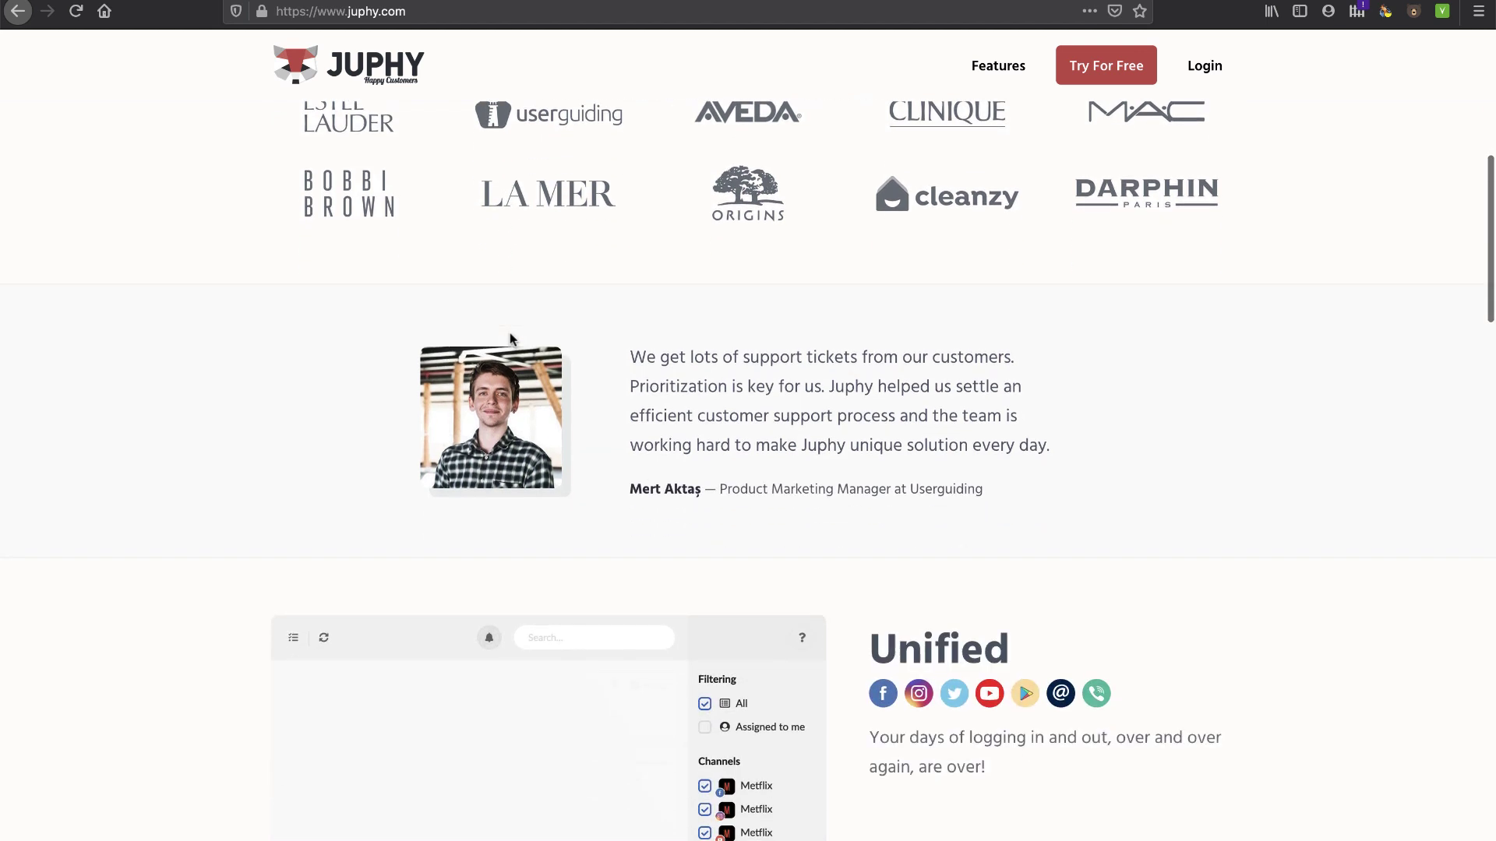
pyautogui.scroll(-2, 510, 337)
pyautogui.scroll(-1, 821, 351)
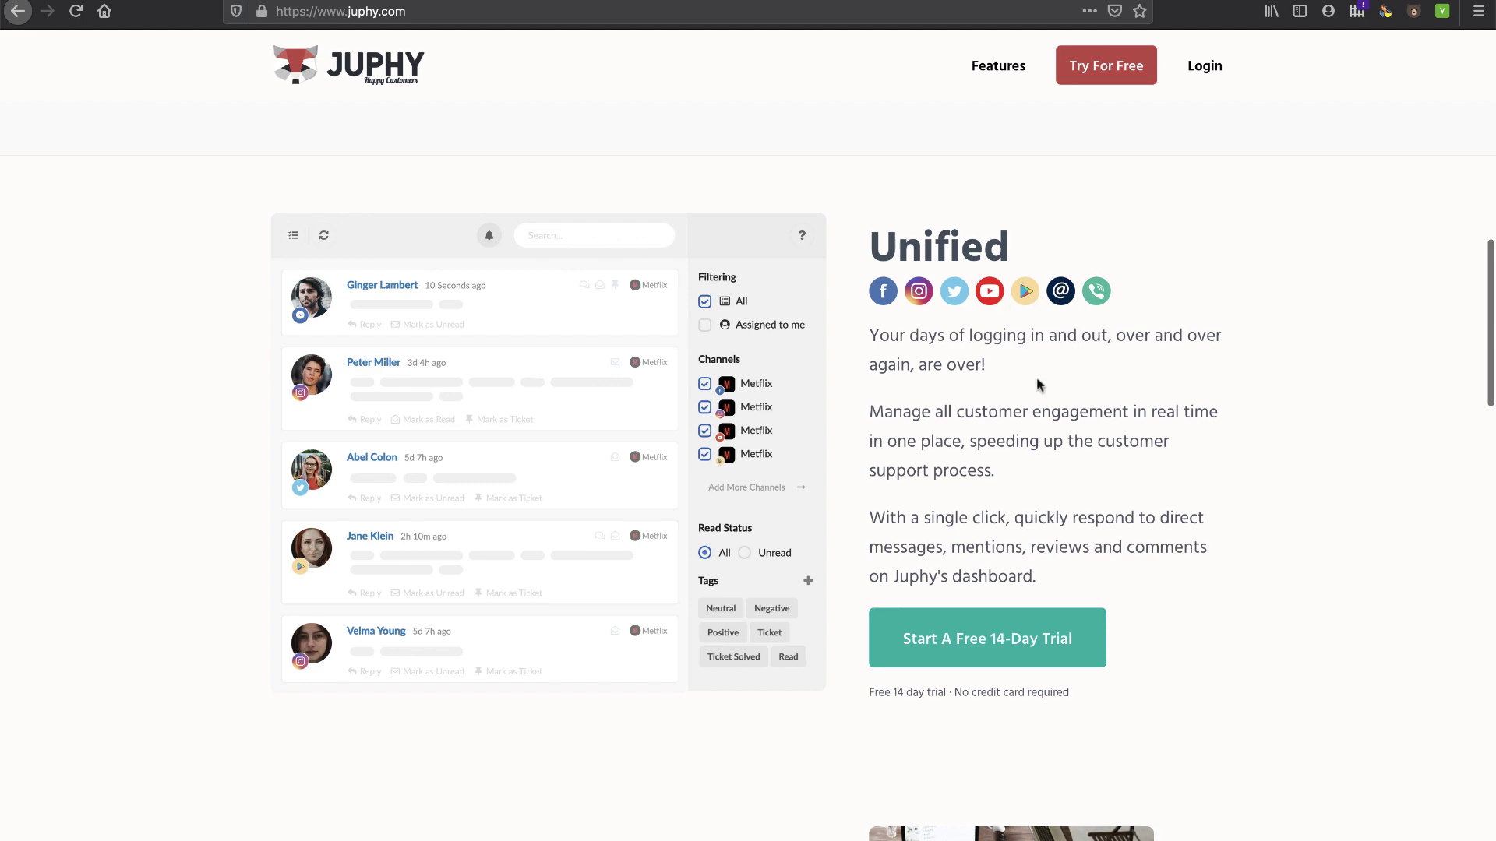
pyautogui.scroll(-5, 1036, 384)
pyautogui.scroll(-5, 1036, 377)
pyautogui.scroll(-3, 1036, 377)
pyautogui.scroll(-3, 1036, 378)
pyautogui.scroll(-3, 834, 511)
pyautogui.scroll(-3, 834, 511)
pyautogui.scroll(-2, 835, 512)
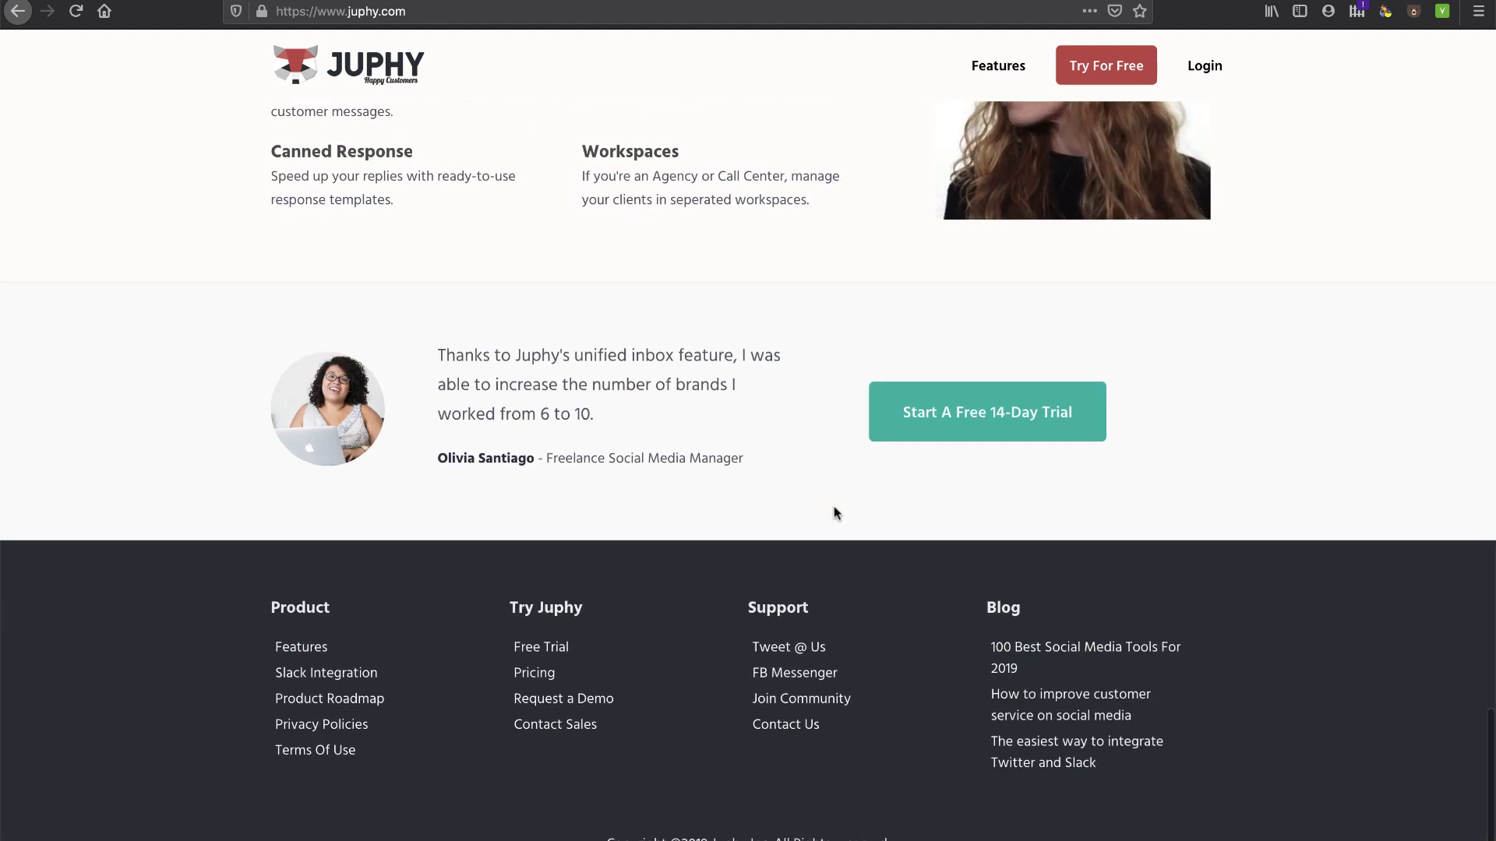
pyautogui.scroll(3, 323, 564)
pyautogui.scroll(10, 345, 514)
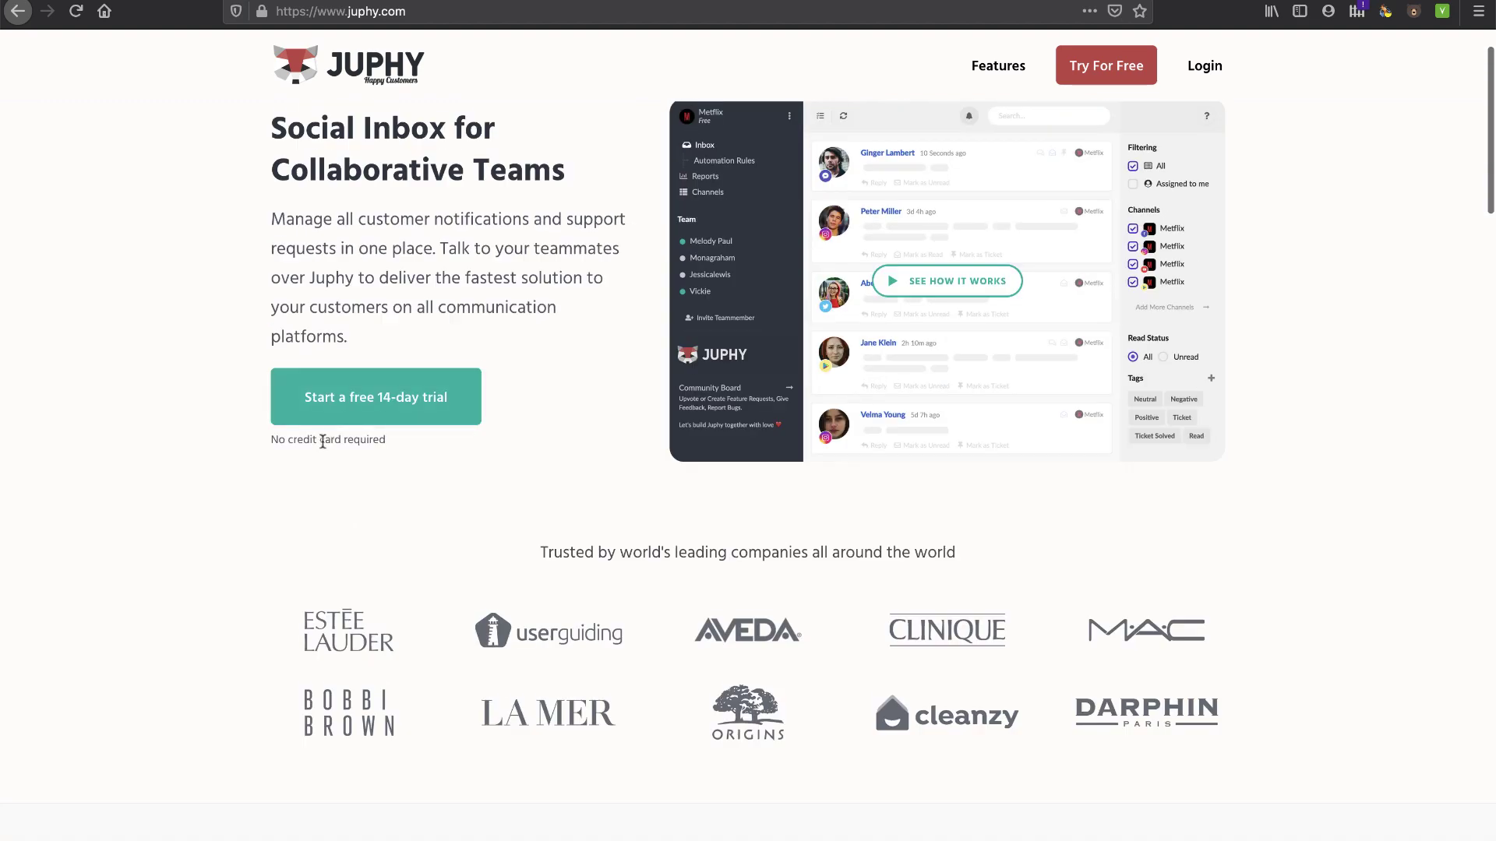
pyautogui.scroll(-4, 322, 448)
pyautogui.scroll(-3, 322, 447)
pyautogui.scroll(-3, 321, 447)
pyautogui.scroll(-2, 321, 441)
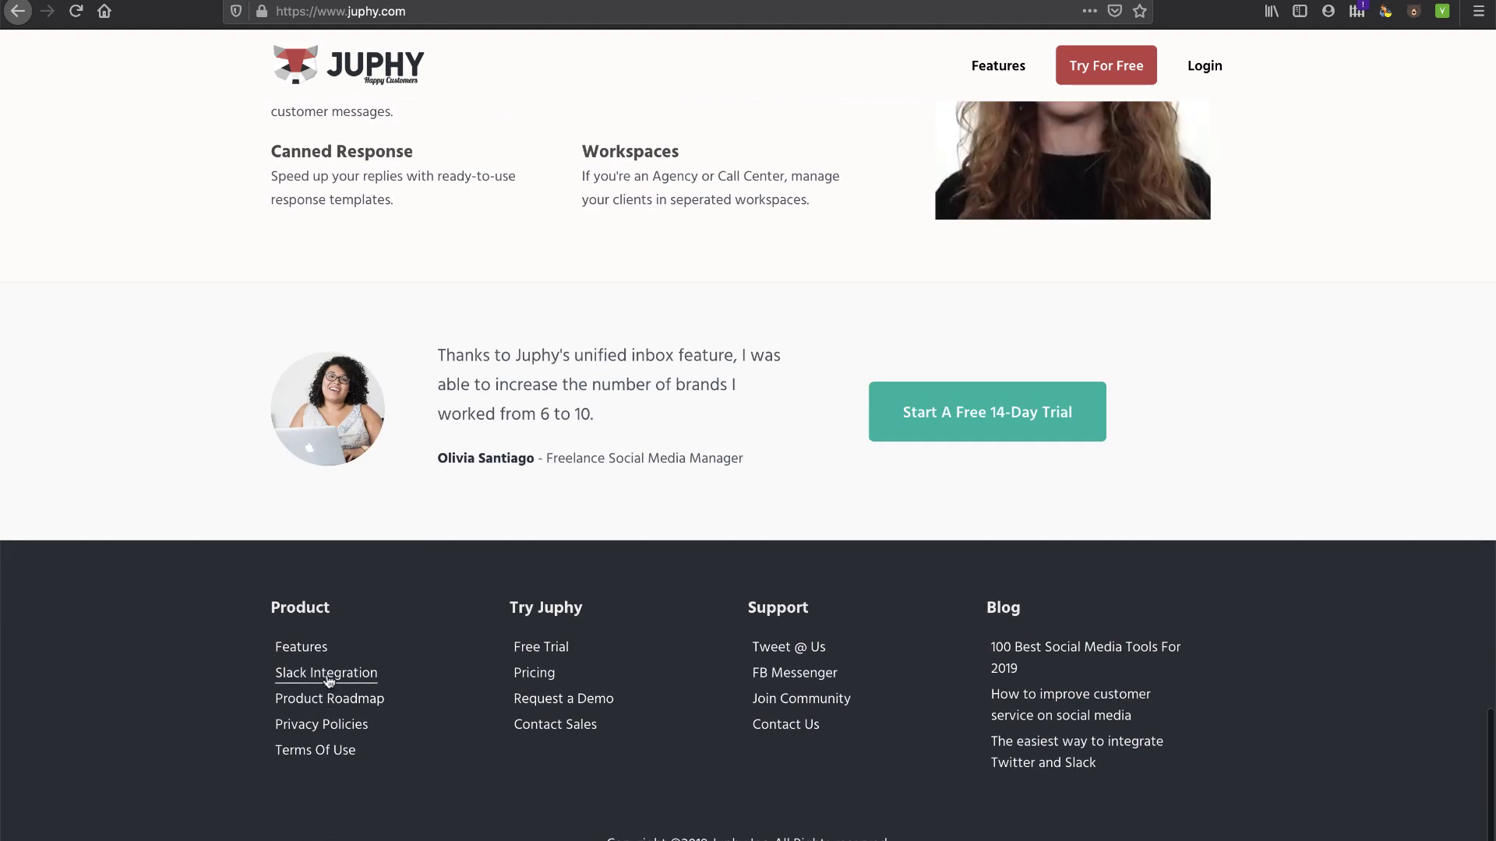
# Compare monthly and yearly (Save 25%) plan prices and highlight the Professional channel and Business user limits
pyautogui.click(534, 674)
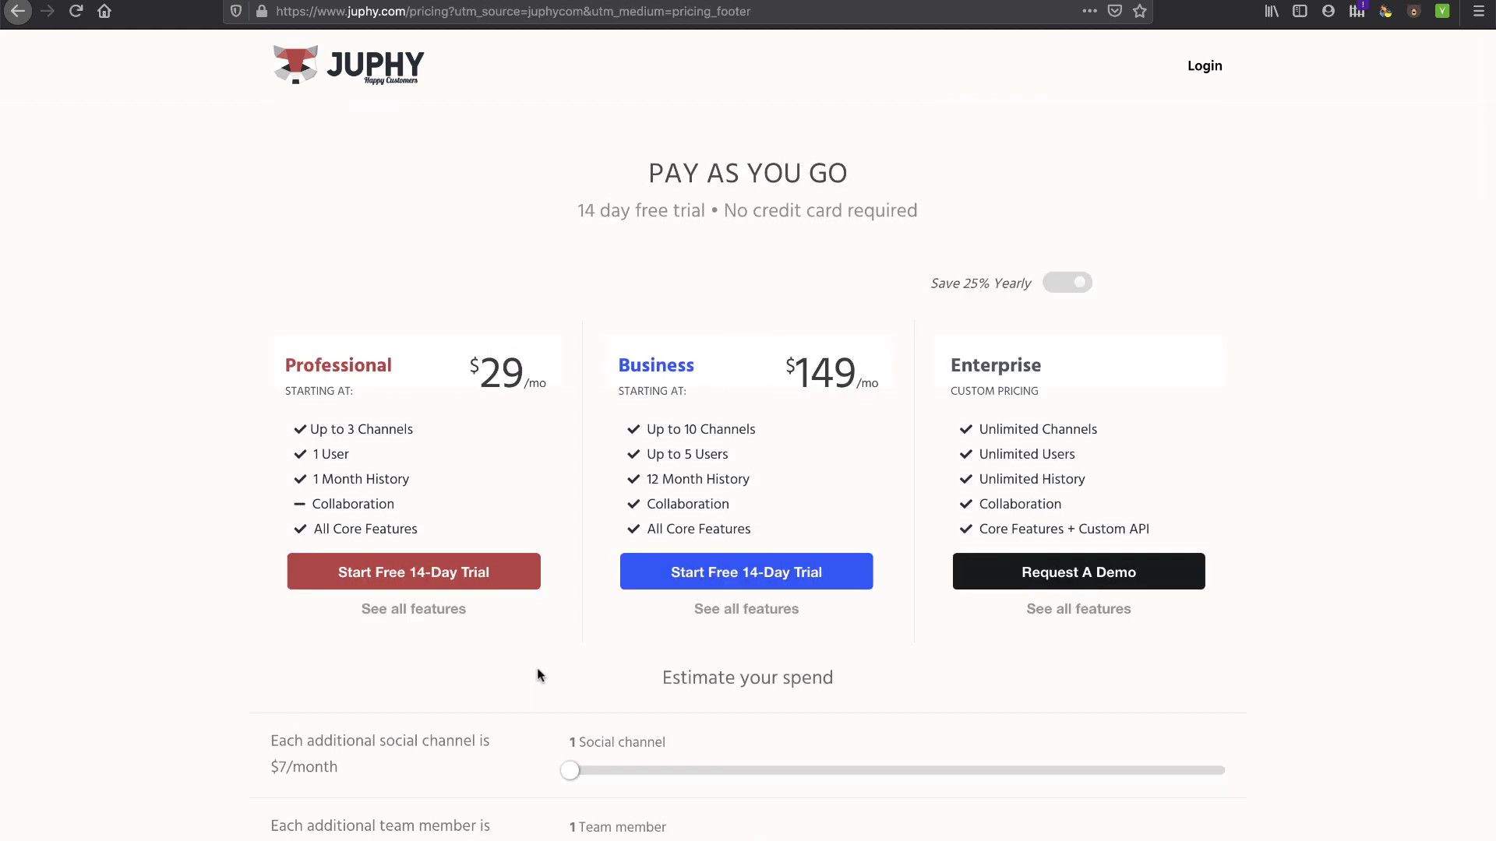
pyautogui.scroll(-1, 537, 674)
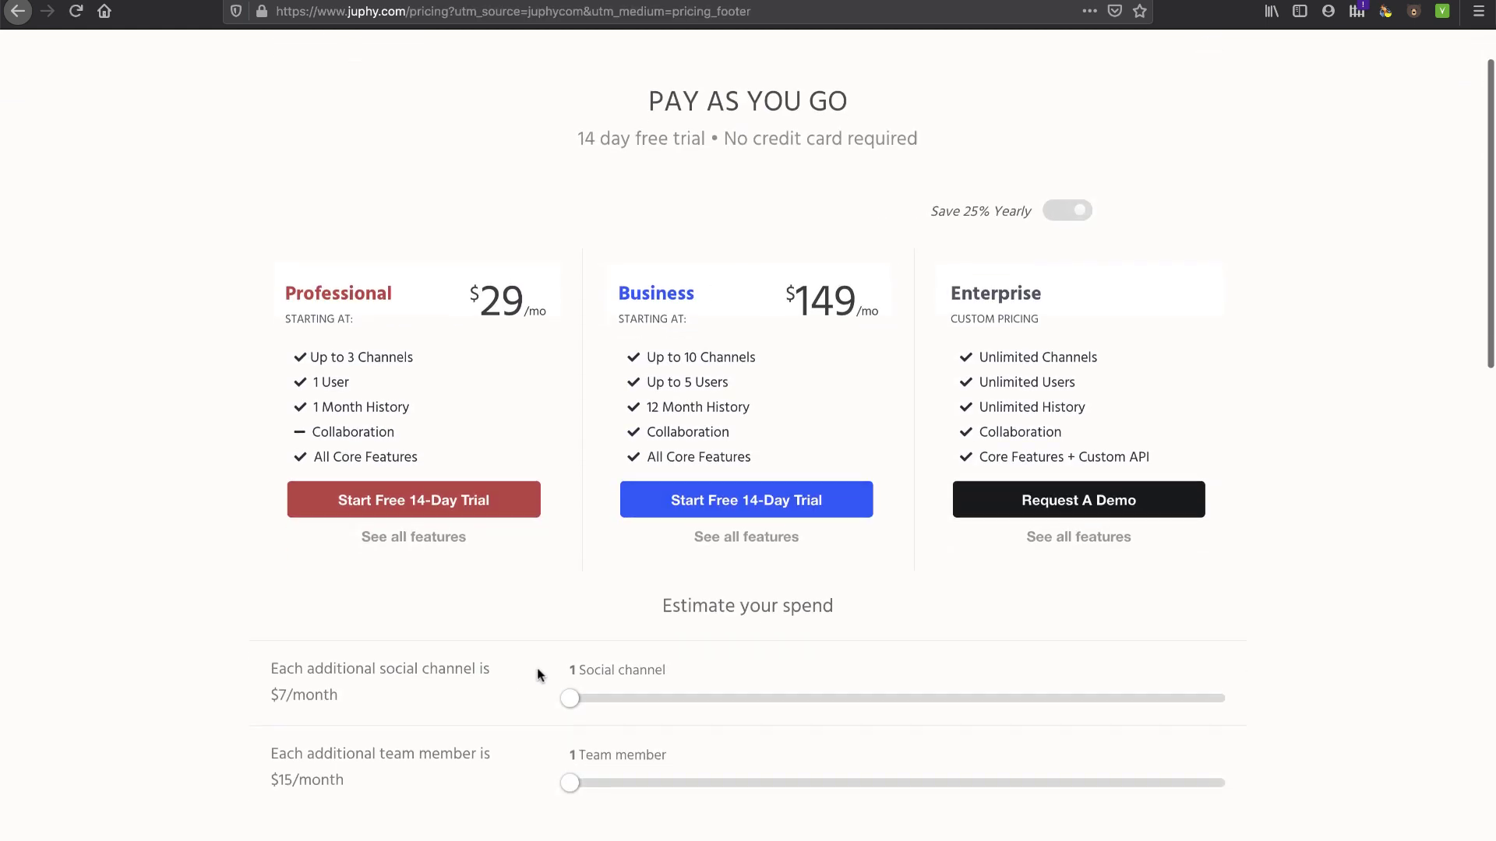
pyautogui.click(1070, 199)
pyautogui.click(1075, 202)
pyautogui.scroll(-2, 713, 439)
pyautogui.scroll(1, 719, 448)
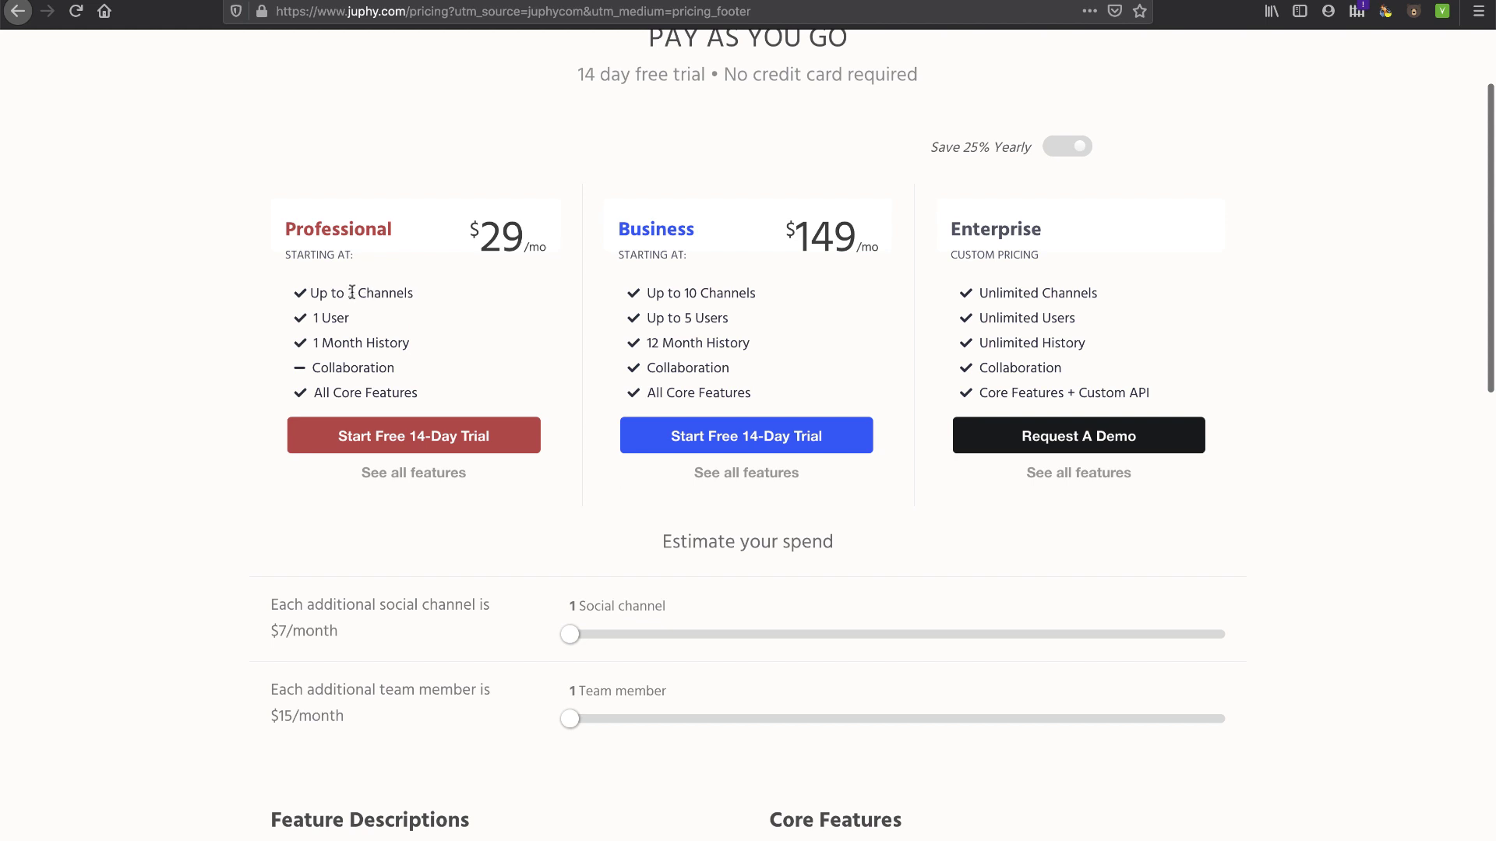
pyautogui.moveTo(348, 293); pyautogui.dragTo(374, 294)
pyautogui.moveTo(684, 294)
pyautogui.mouseDown()
pyautogui.moveTo(725, 294)
pyautogui.moveTo(719, 318)
pyautogui.mouseUp()
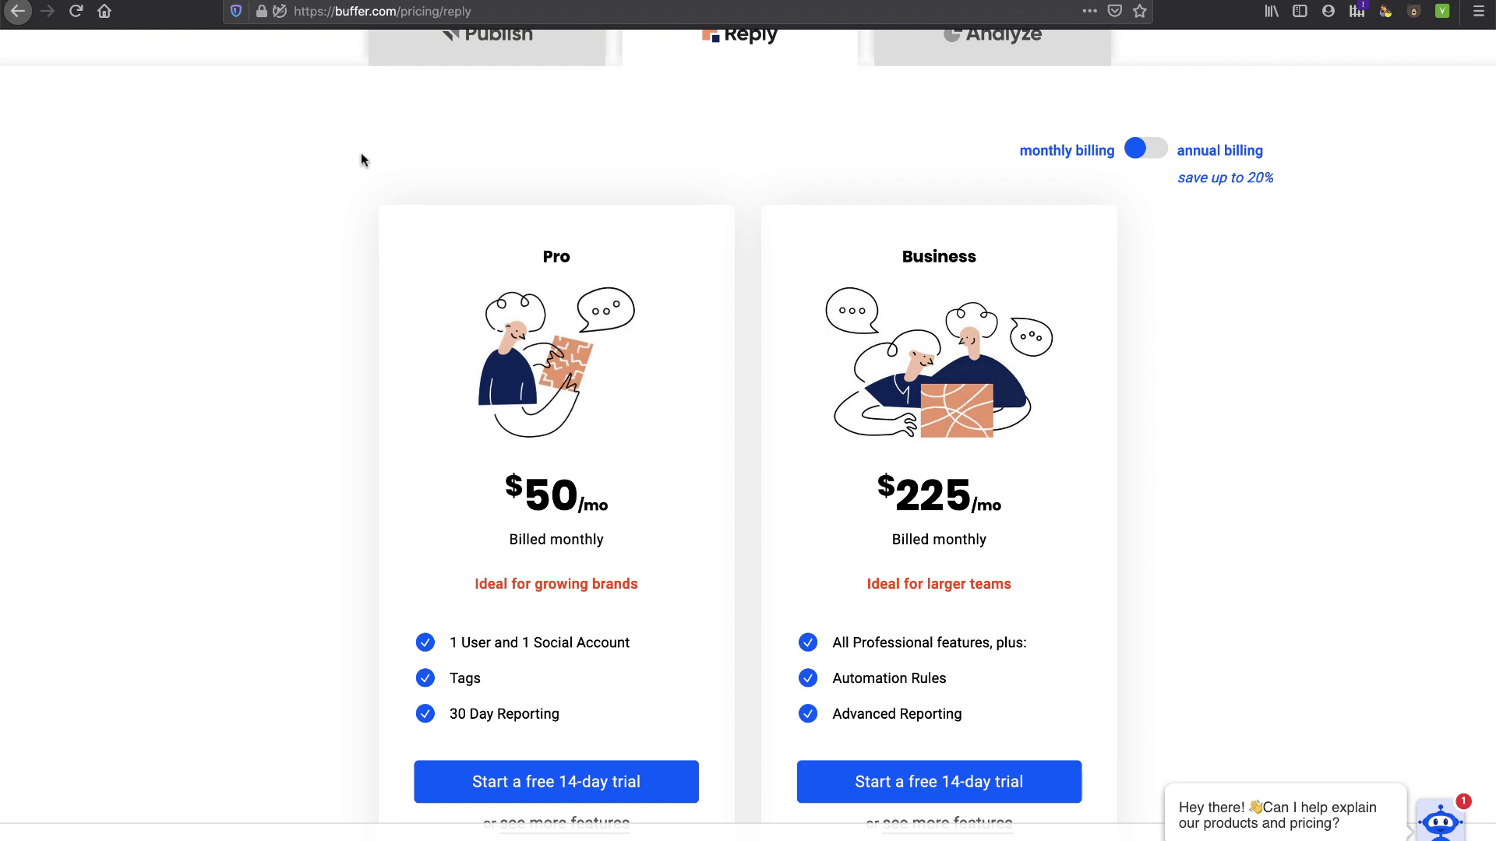
pyautogui.scroll(3, 361, 159)
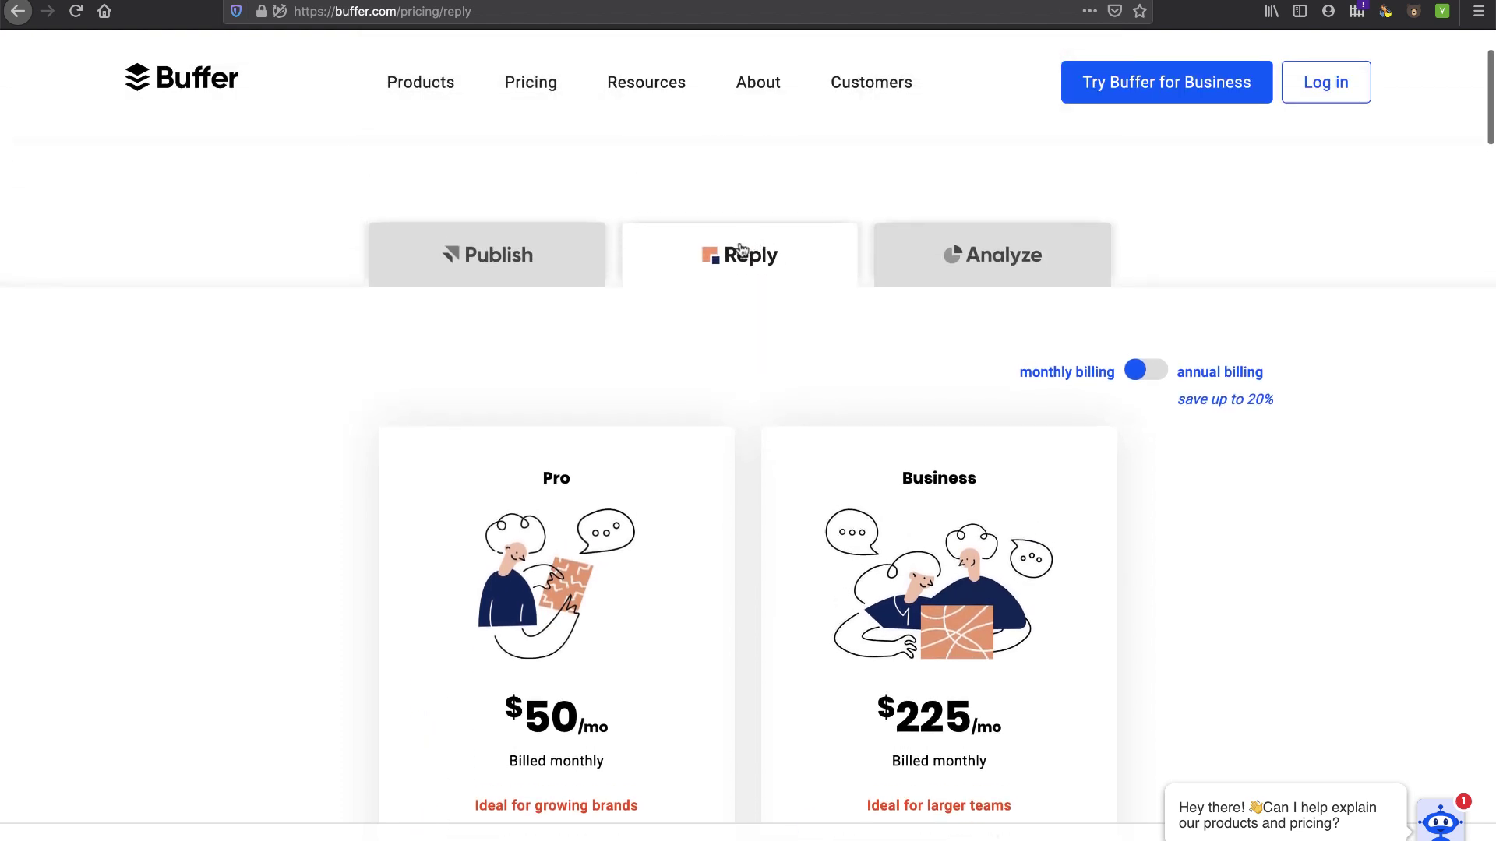
pyautogui.scroll(-4, 741, 286)
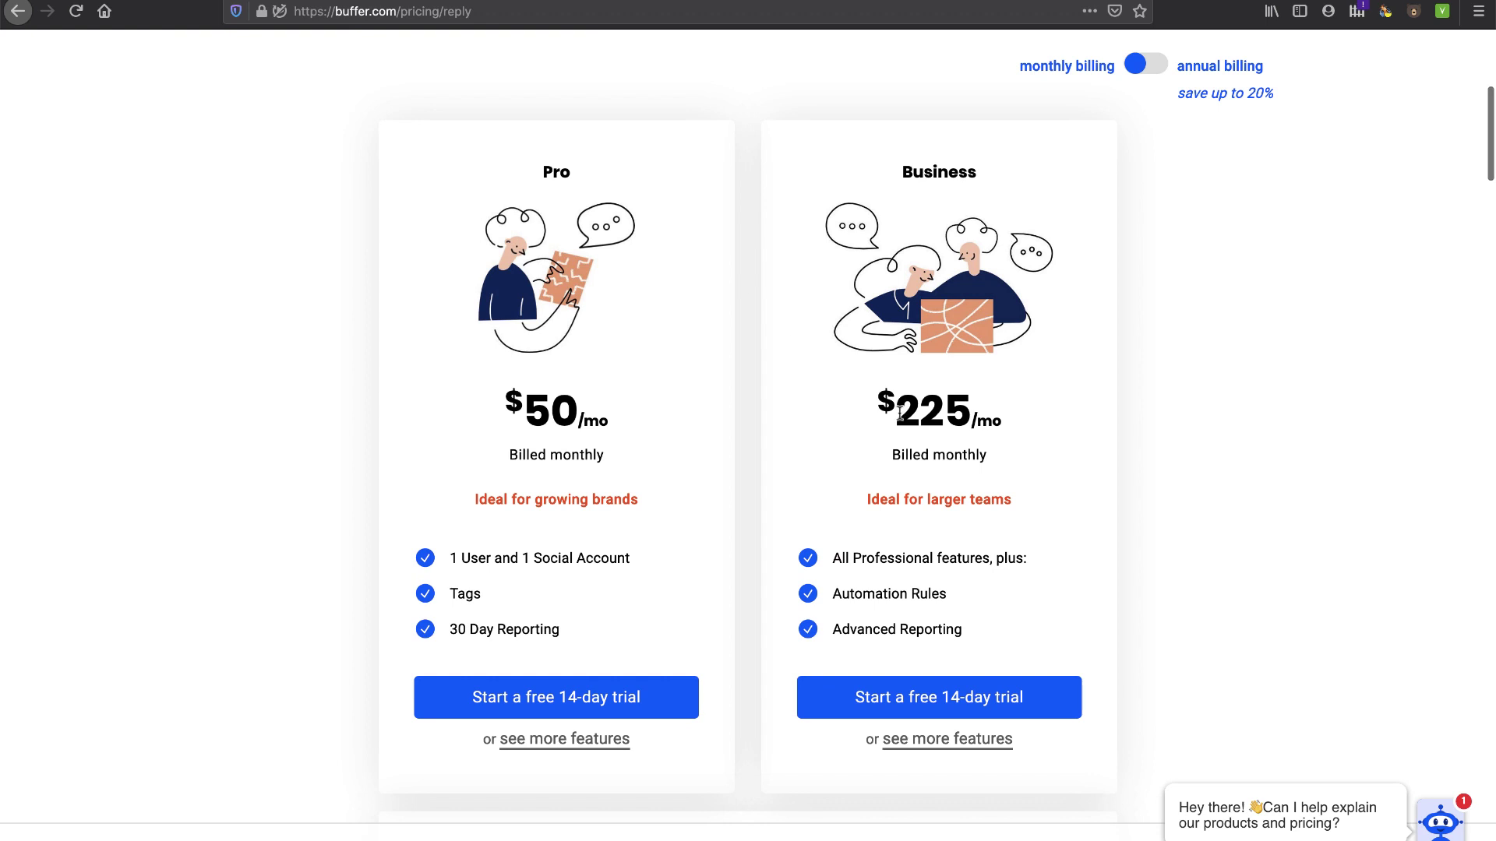
pyautogui.moveTo(898, 410); pyautogui.dragTo(1030, 415)
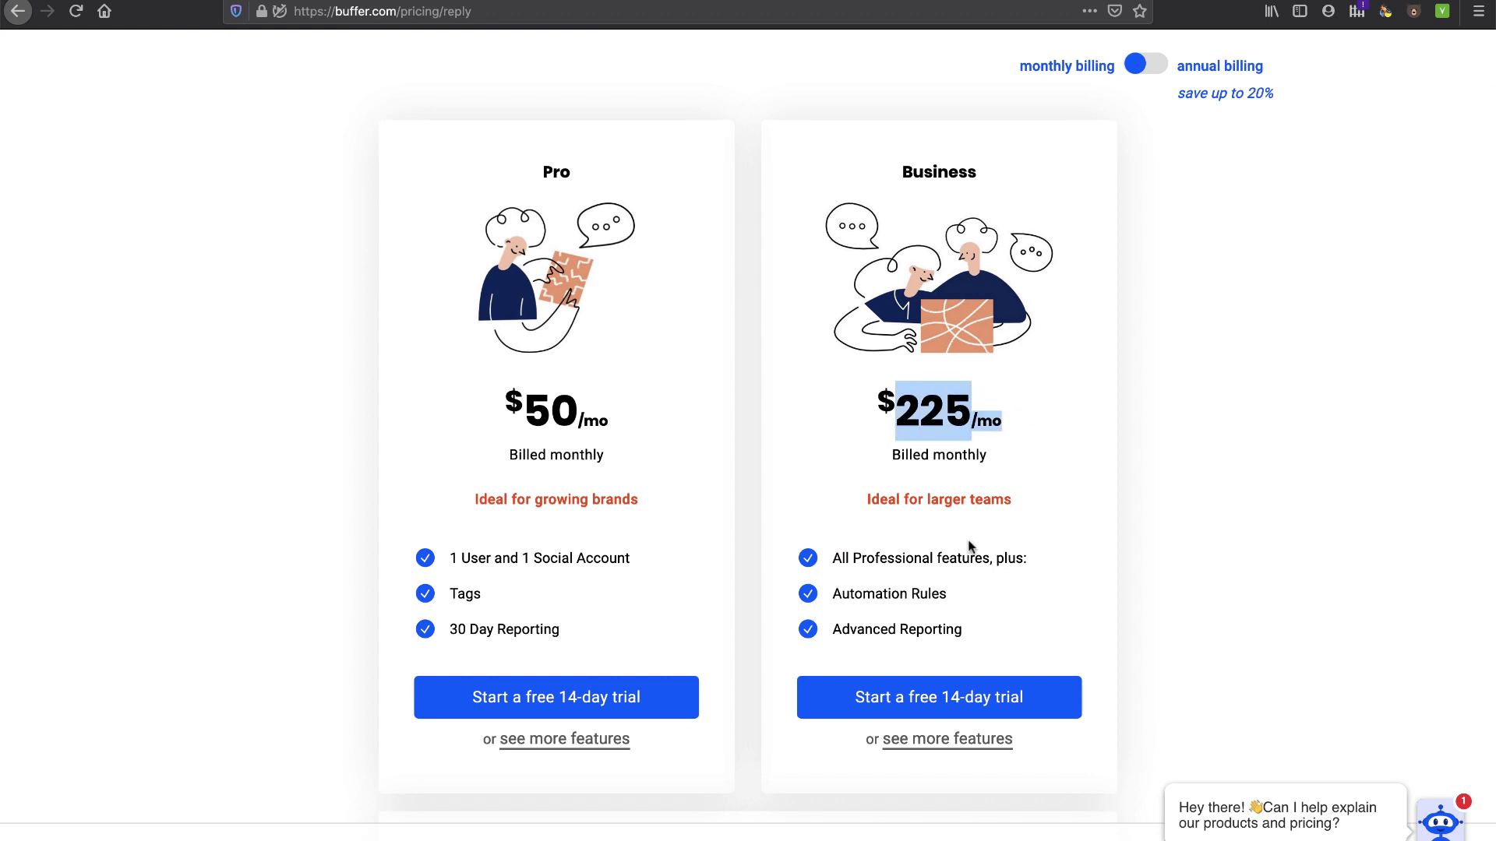
pyautogui.scroll(-2, 968, 550)
pyautogui.scroll(-3, 965, 552)
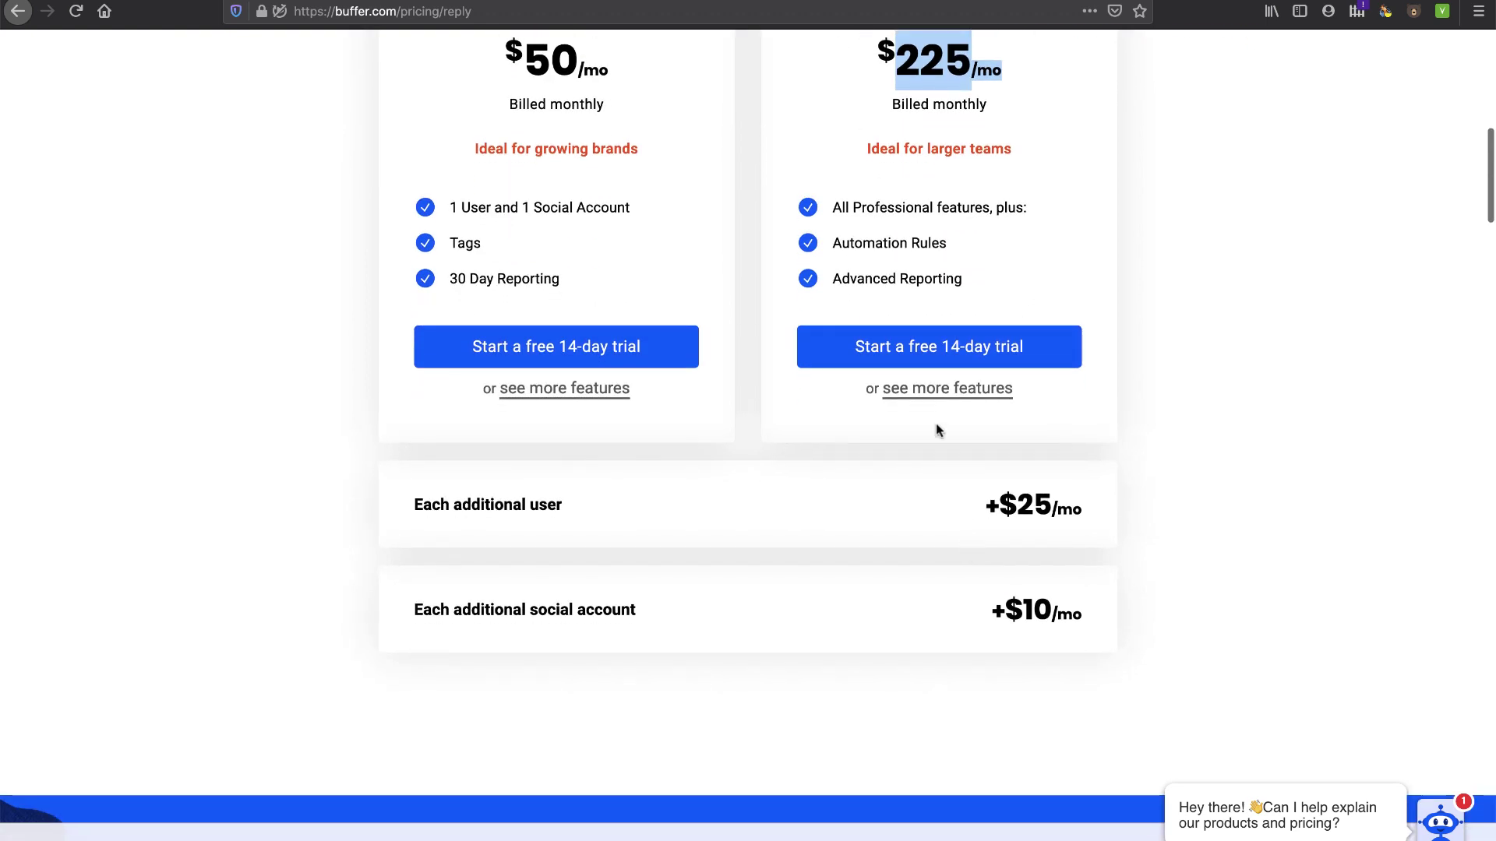
pyautogui.scroll(2, 936, 431)
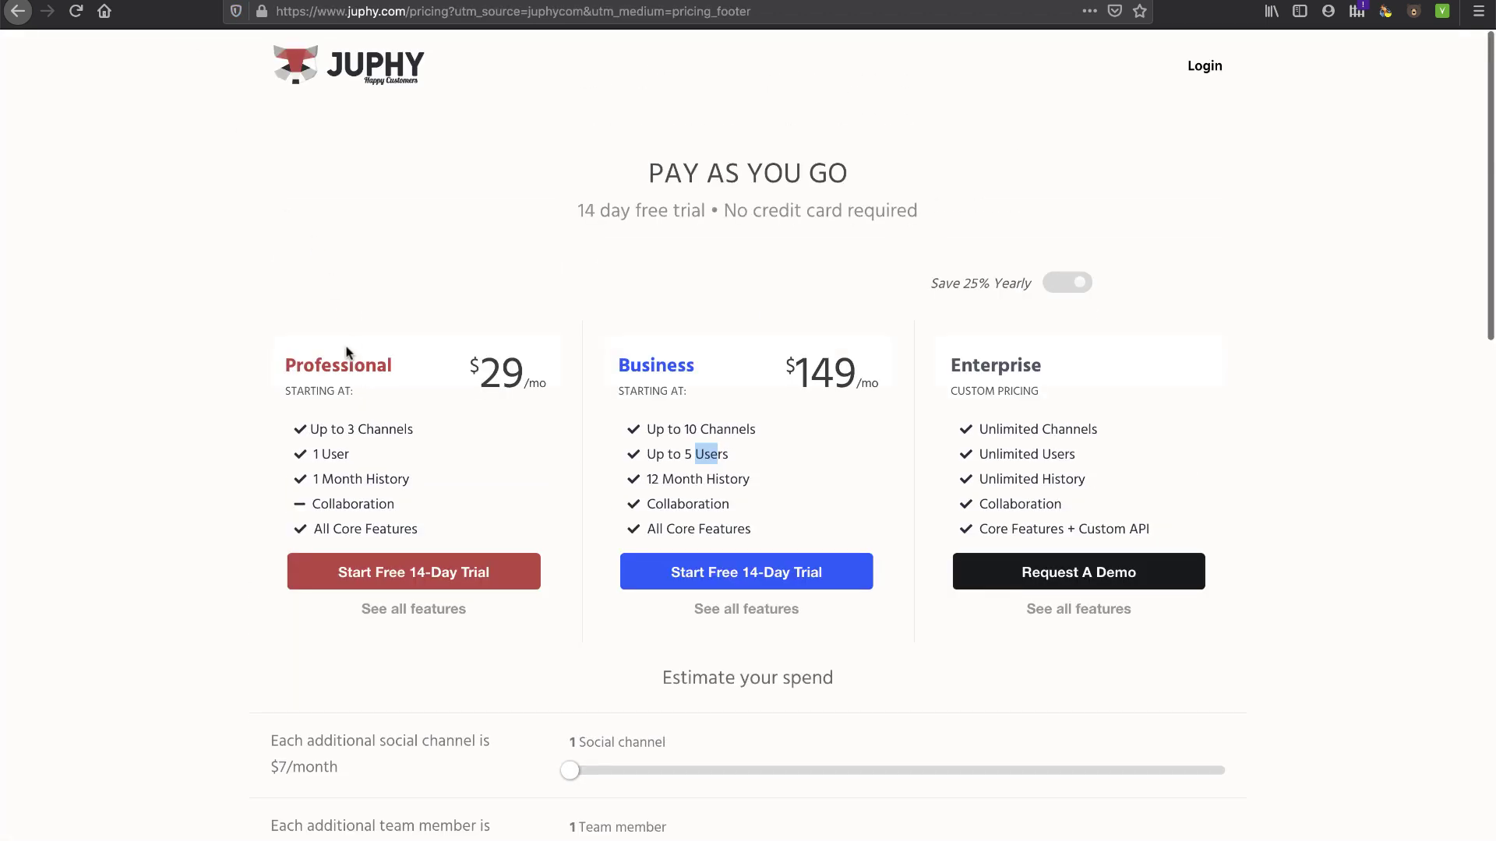
pyautogui.scroll(-3, 346, 352)
pyautogui.scroll(-3, 346, 353)
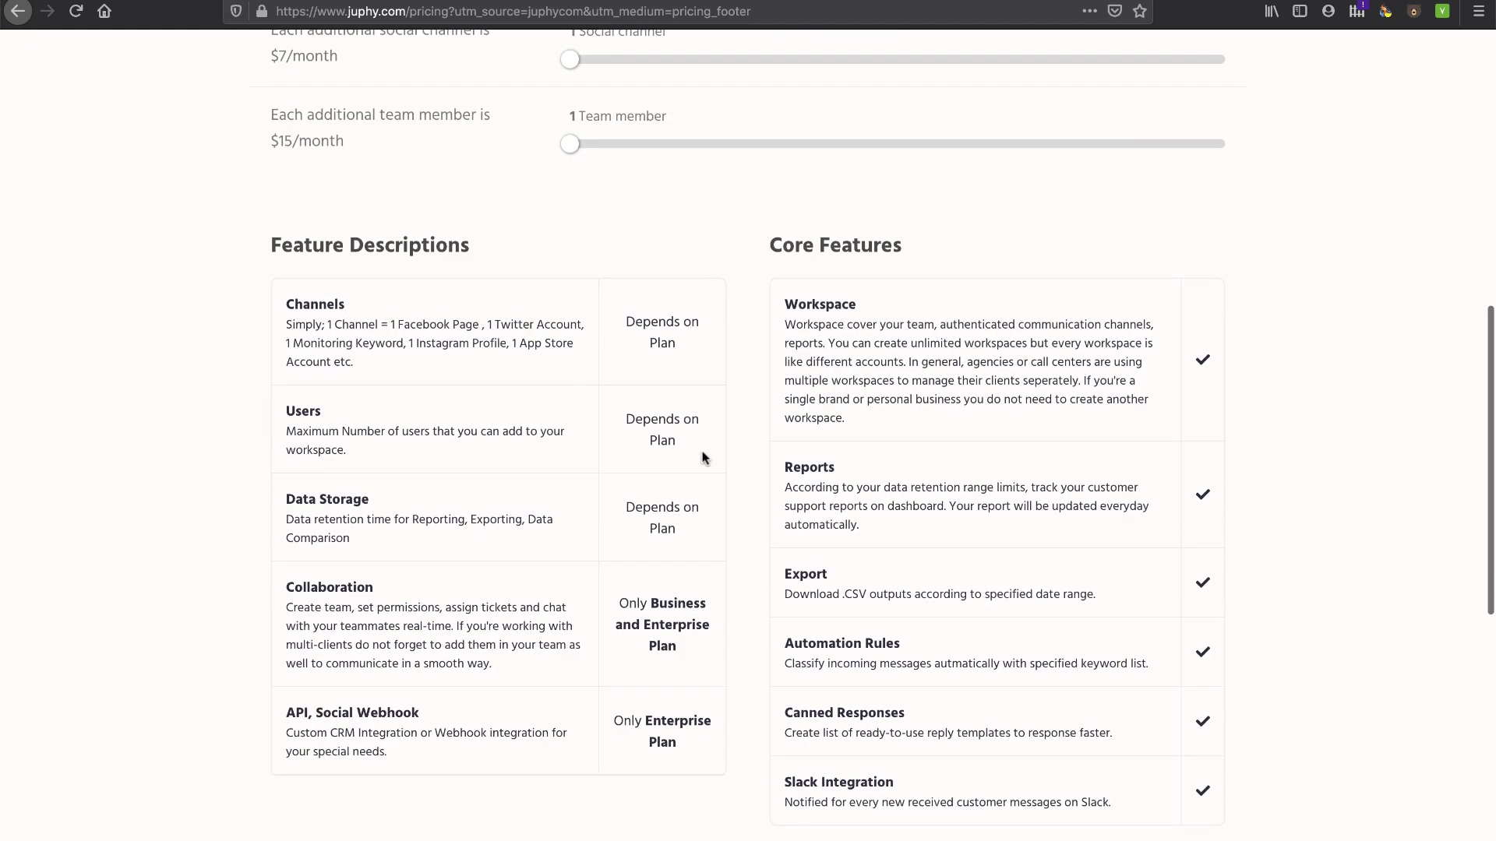
pyautogui.scroll(-4, 702, 456)
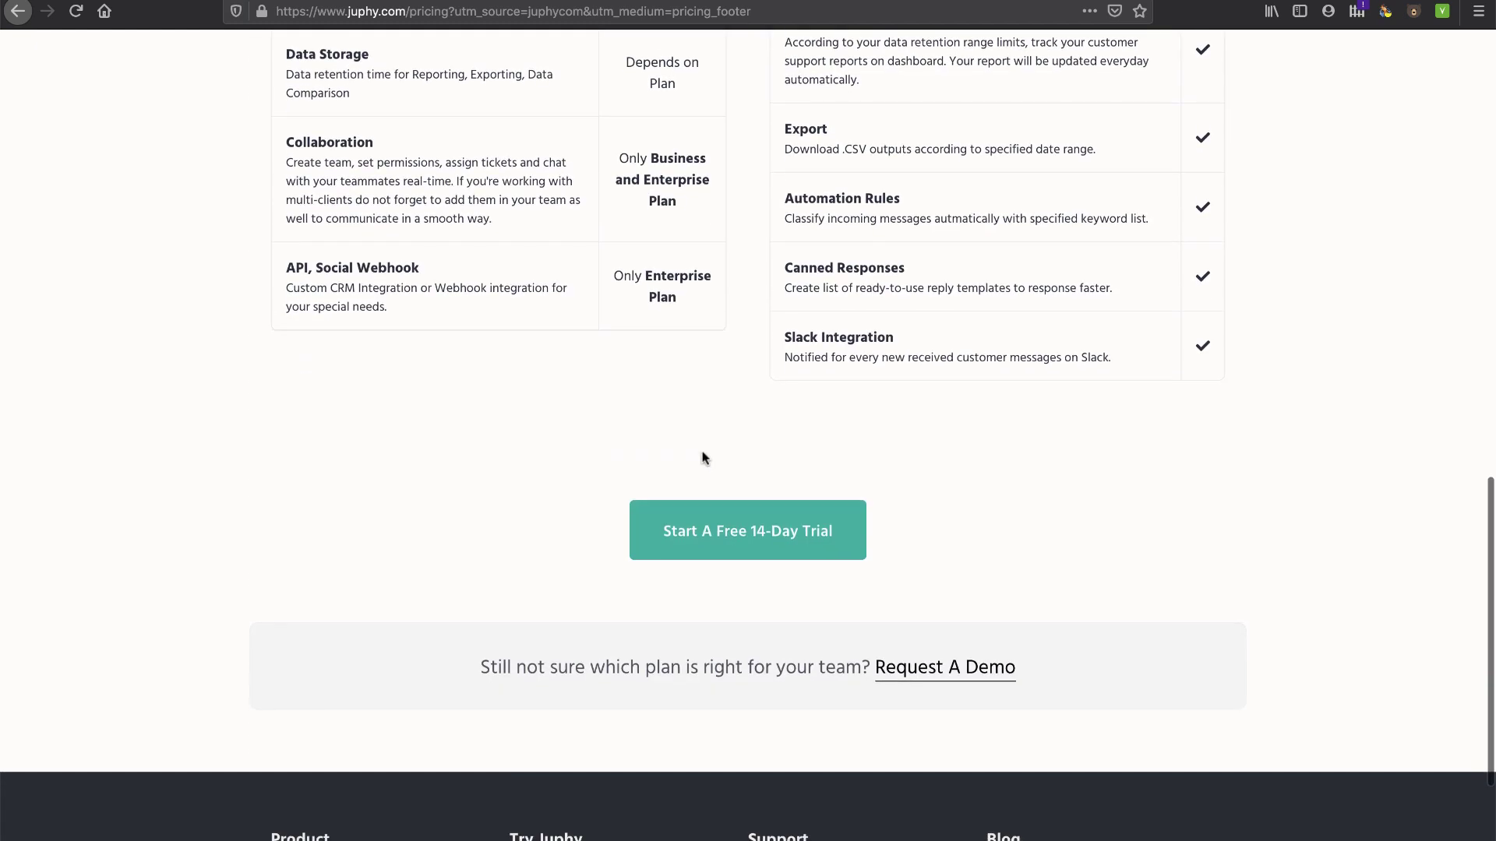
# Start the free 14-day trial to reach the account sign-up form
pyautogui.click(759, 541)
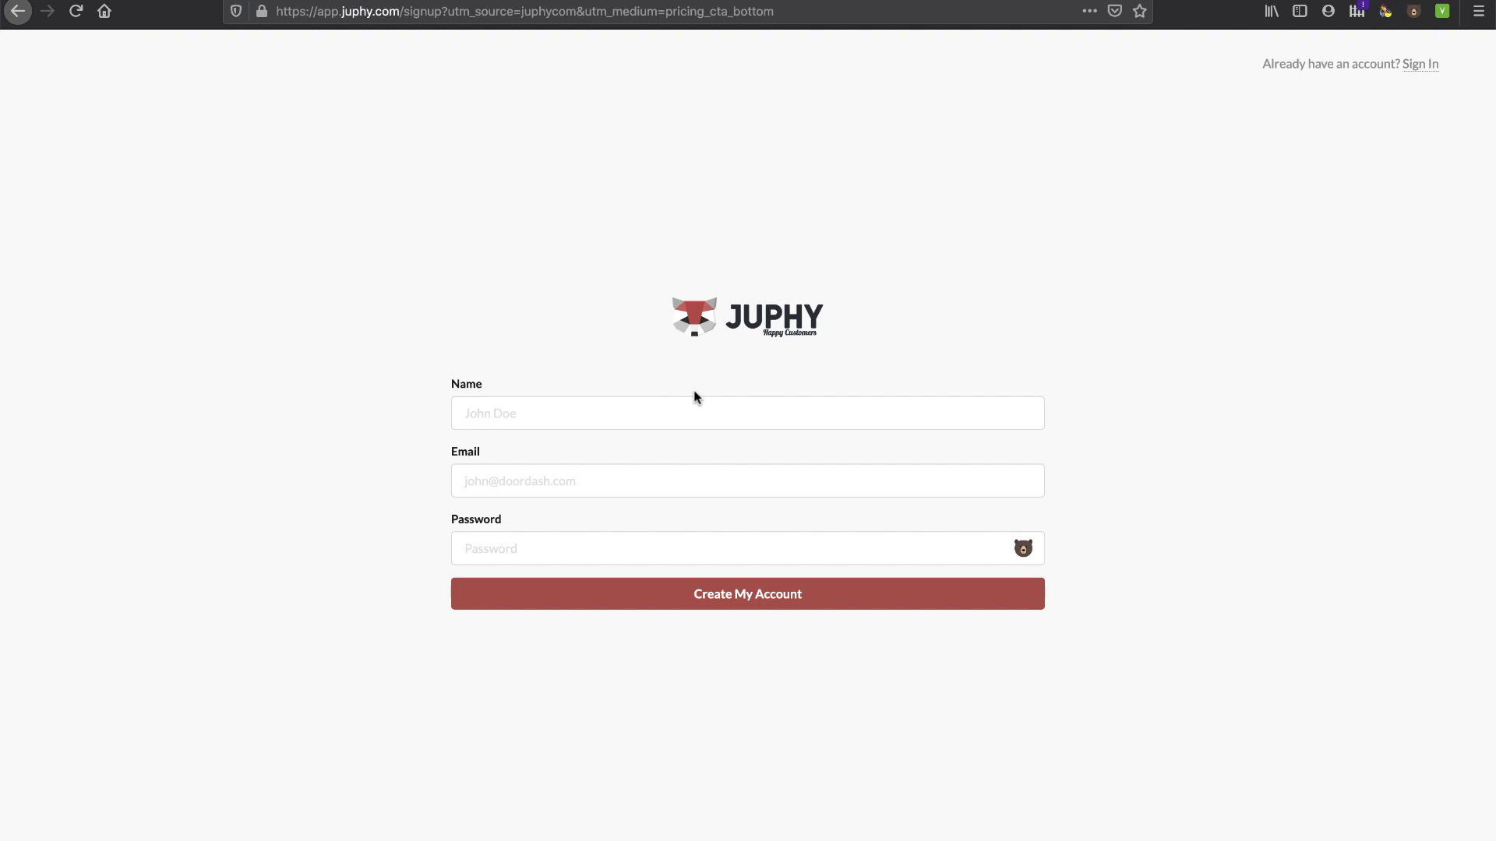
# Create the Juphy account with name, email and repeated password, dismissing the RememBear save prompt
pyautogui.click(662, 417)
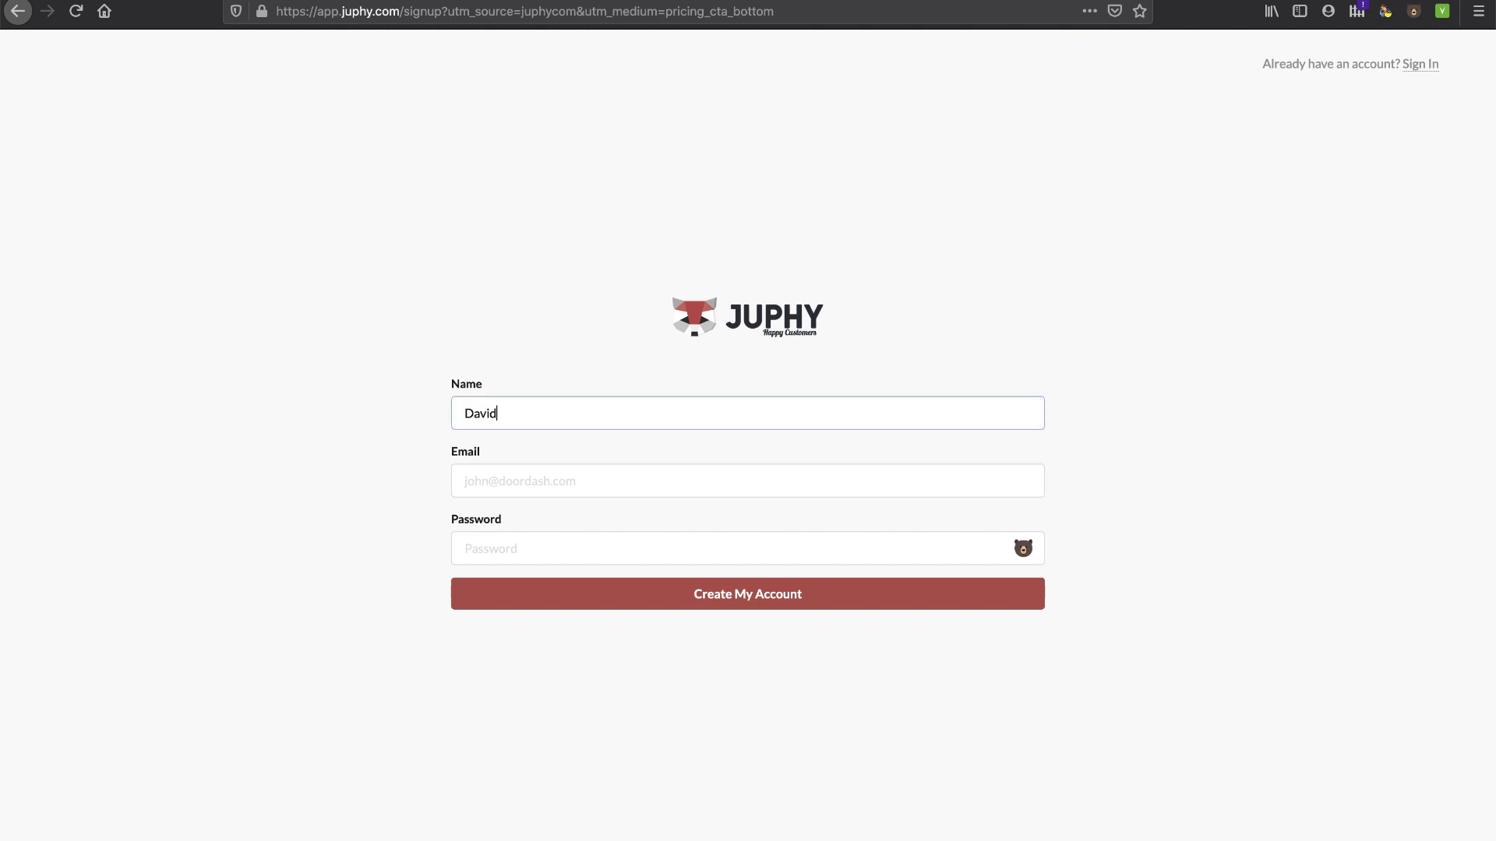
pyautogui.click(655, 474)
pyautogui.click(651, 536)
pyautogui.write('••••')
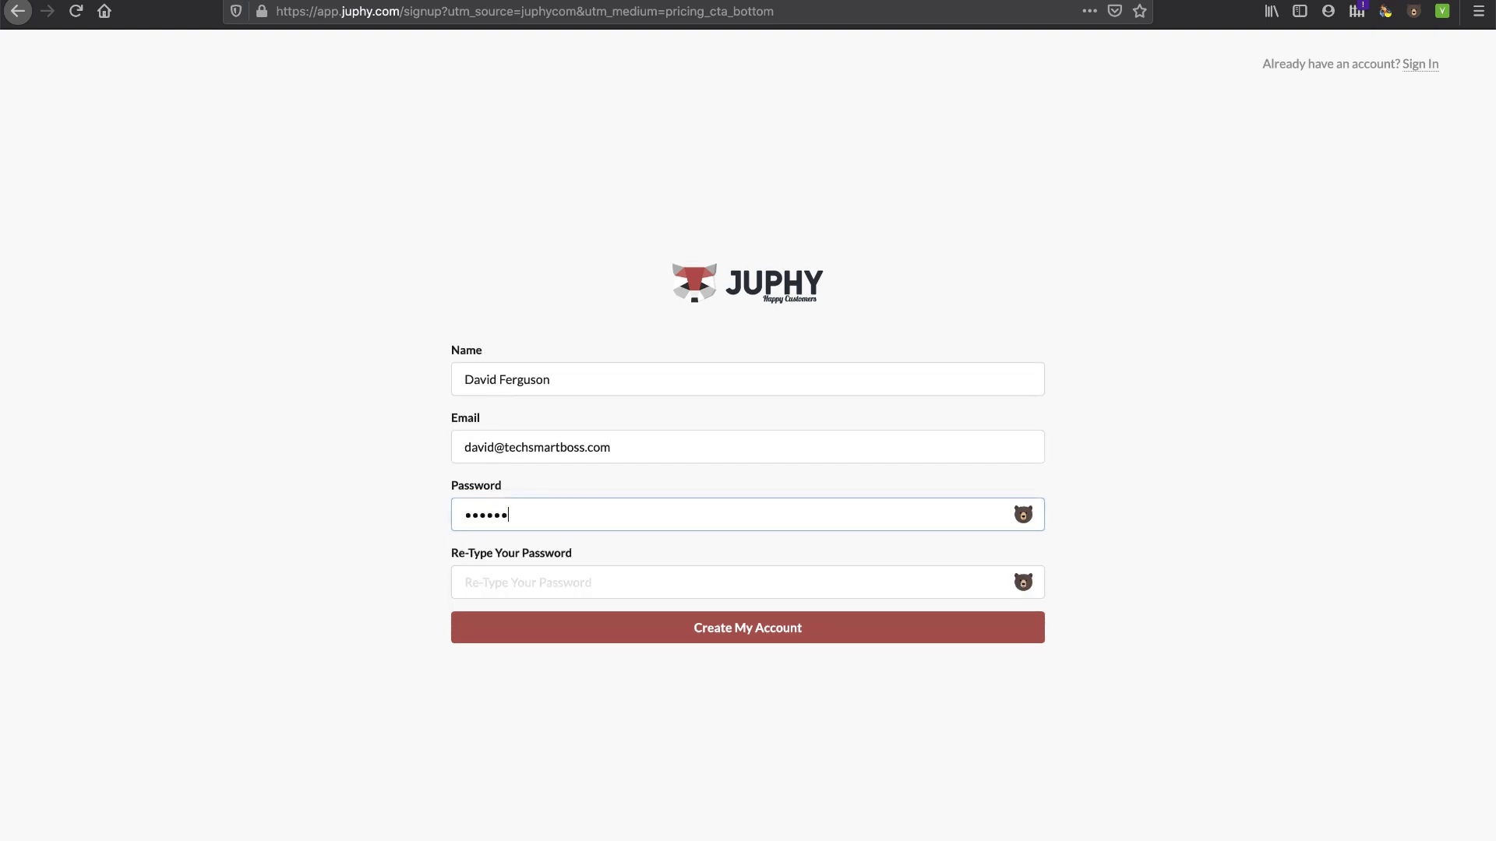
pyautogui.write('••')
pyautogui.click(656, 582)
pyautogui.write('•')
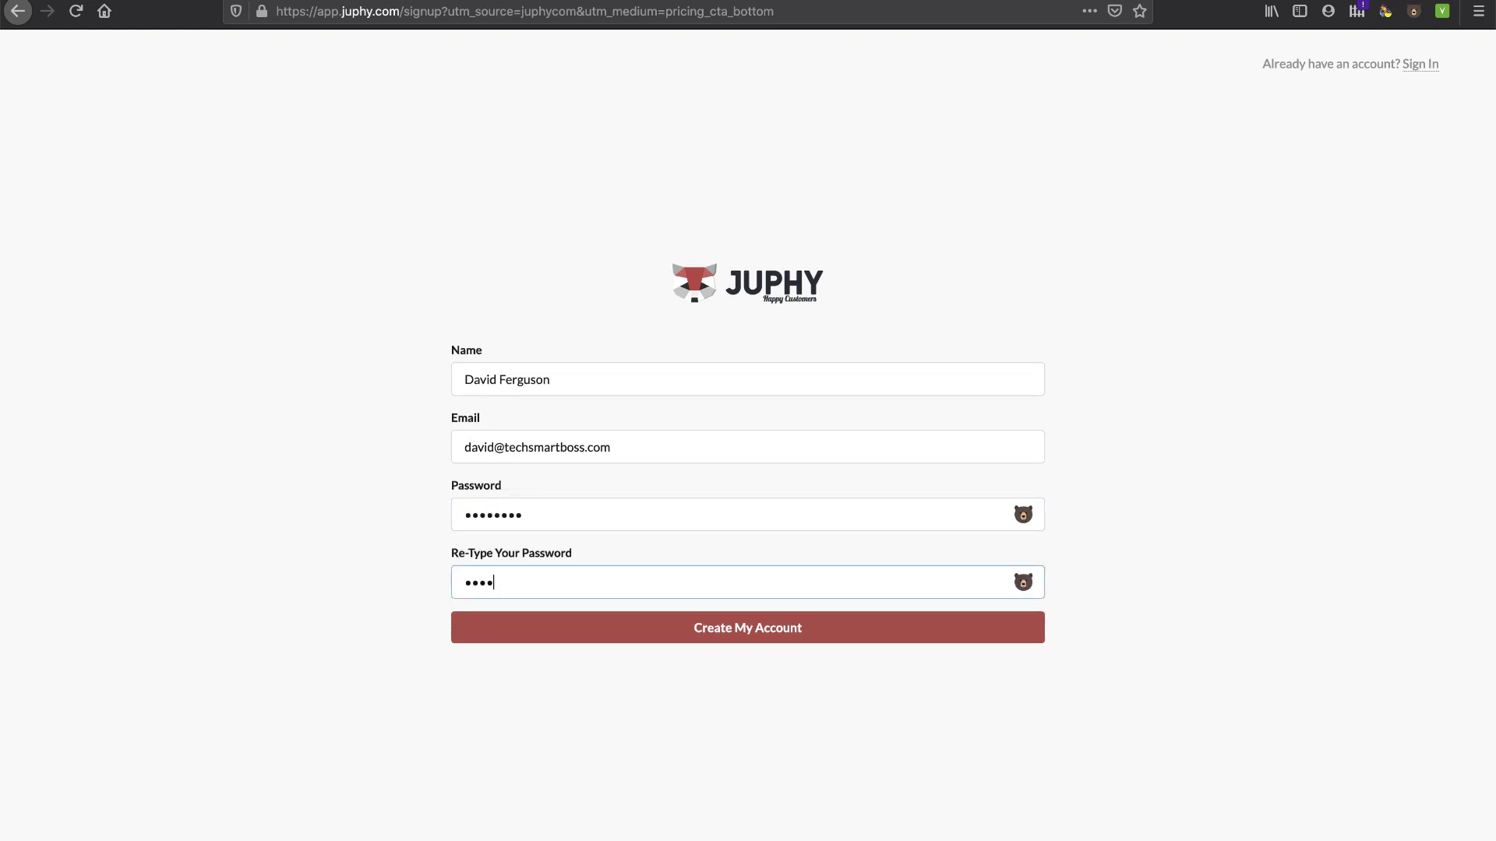
pyautogui.click(757, 632)
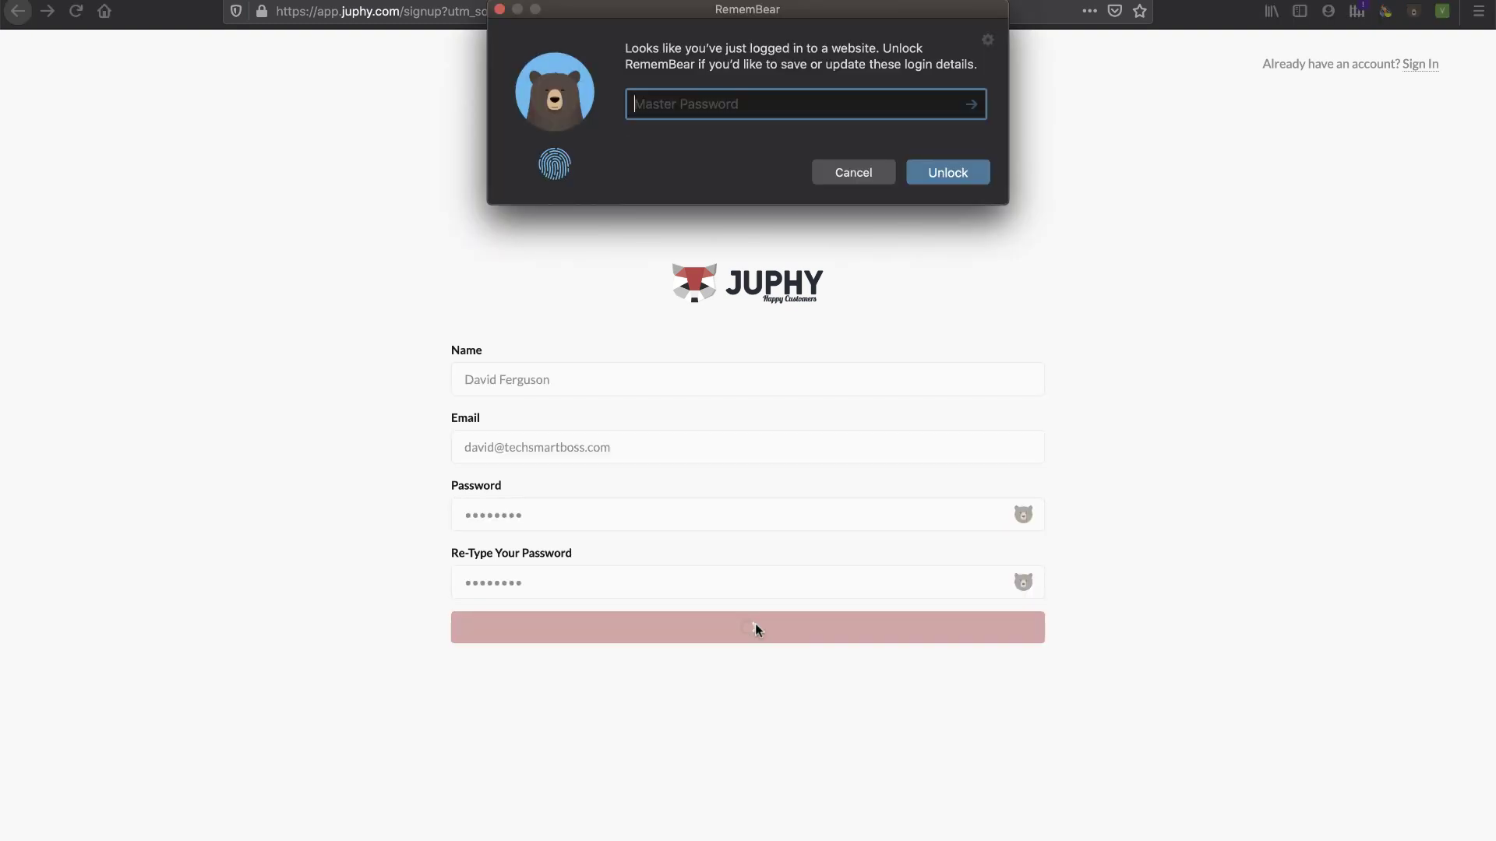
pyautogui.click(842, 180)
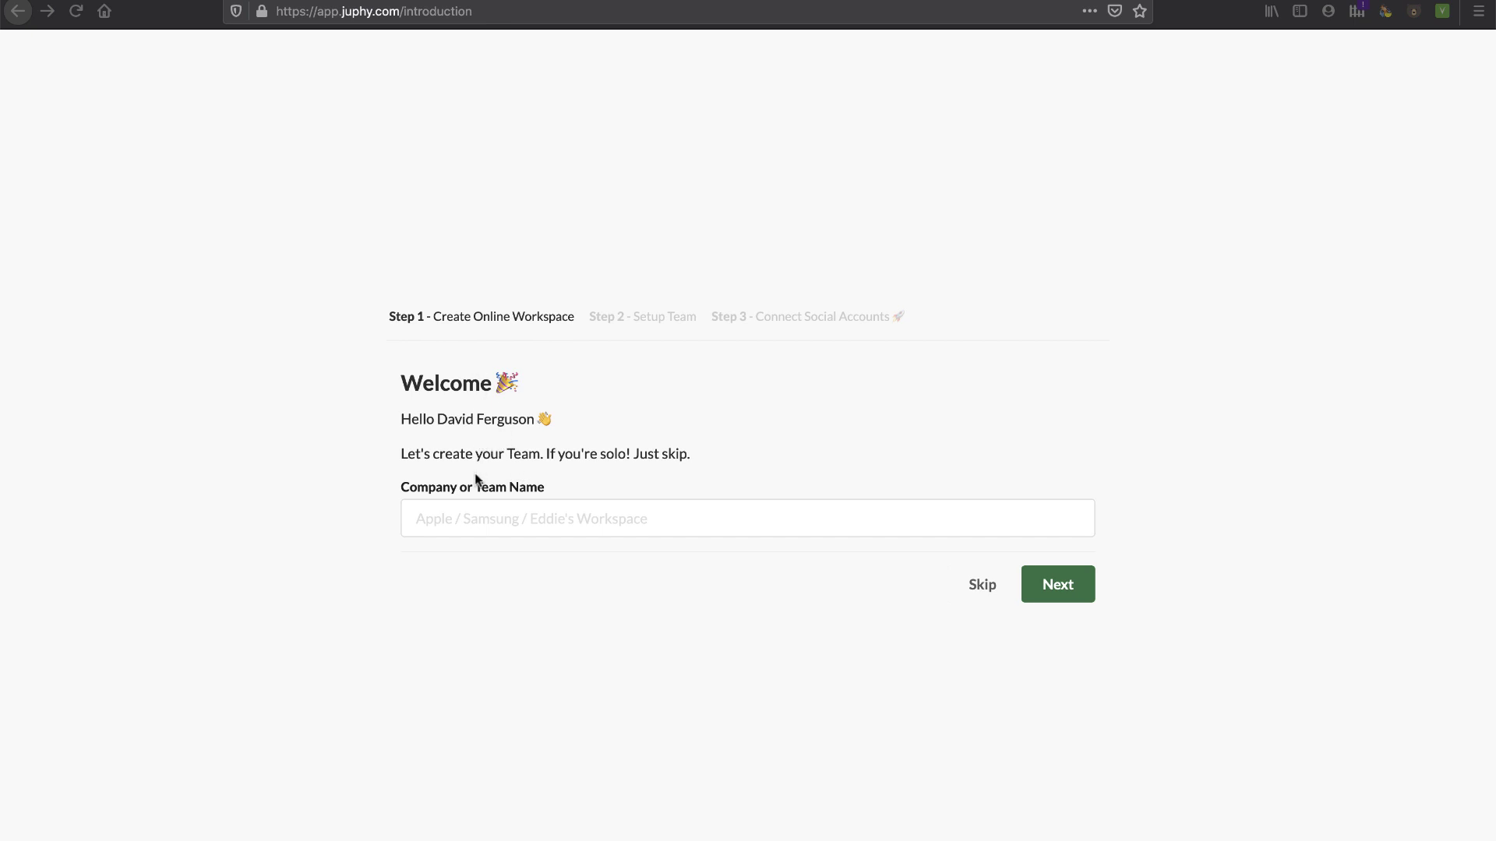
# Name the workspace Tech Smart Boss and skip inviting teammates to reach the inbox
pyautogui.click(479, 521)
pyautogui.write('Tech Smart')
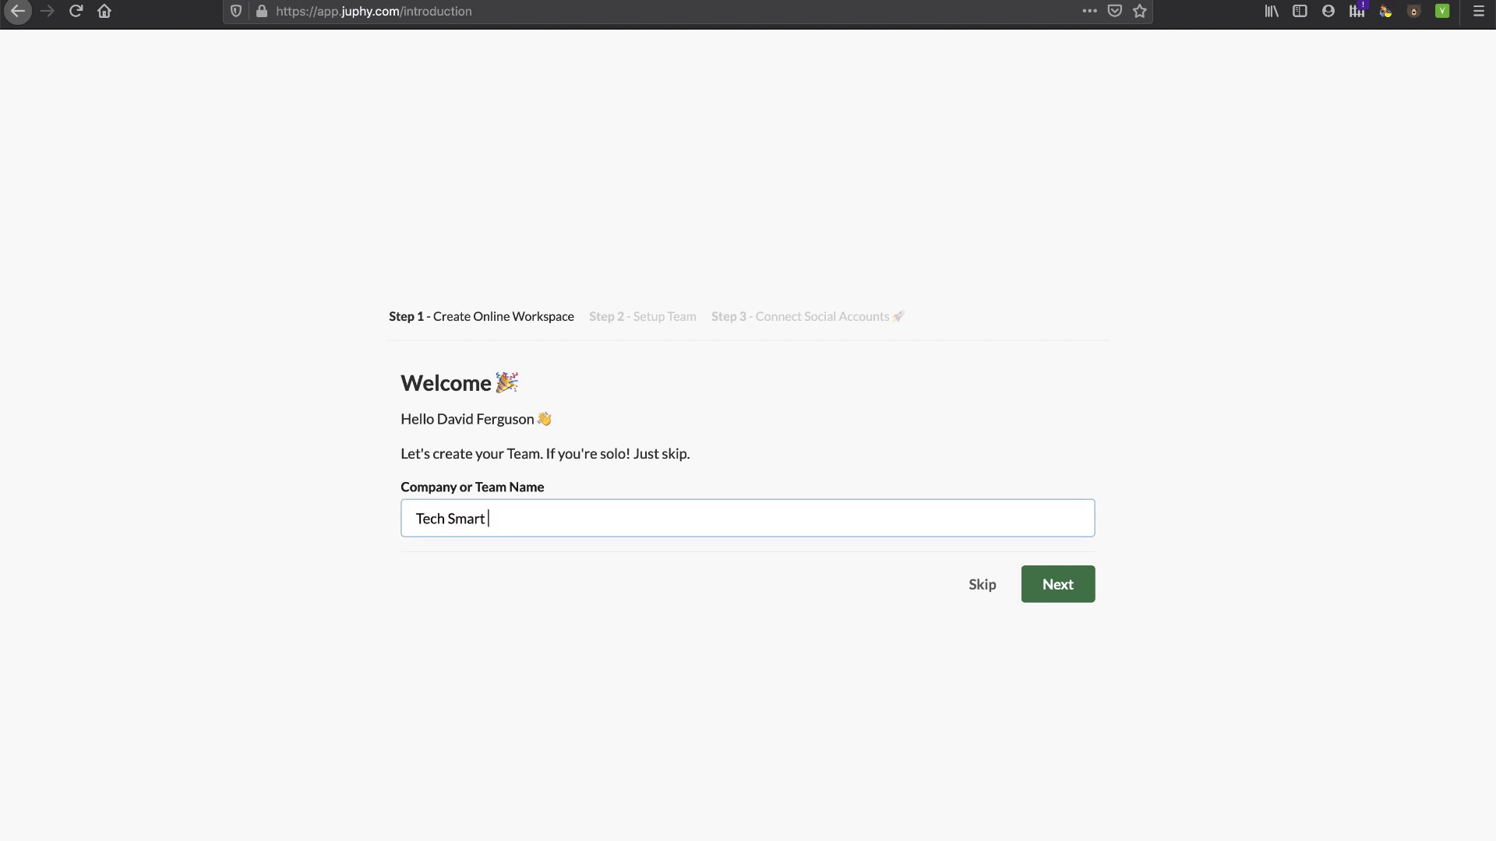
pyautogui.write('Boss')
pyautogui.click(1028, 585)
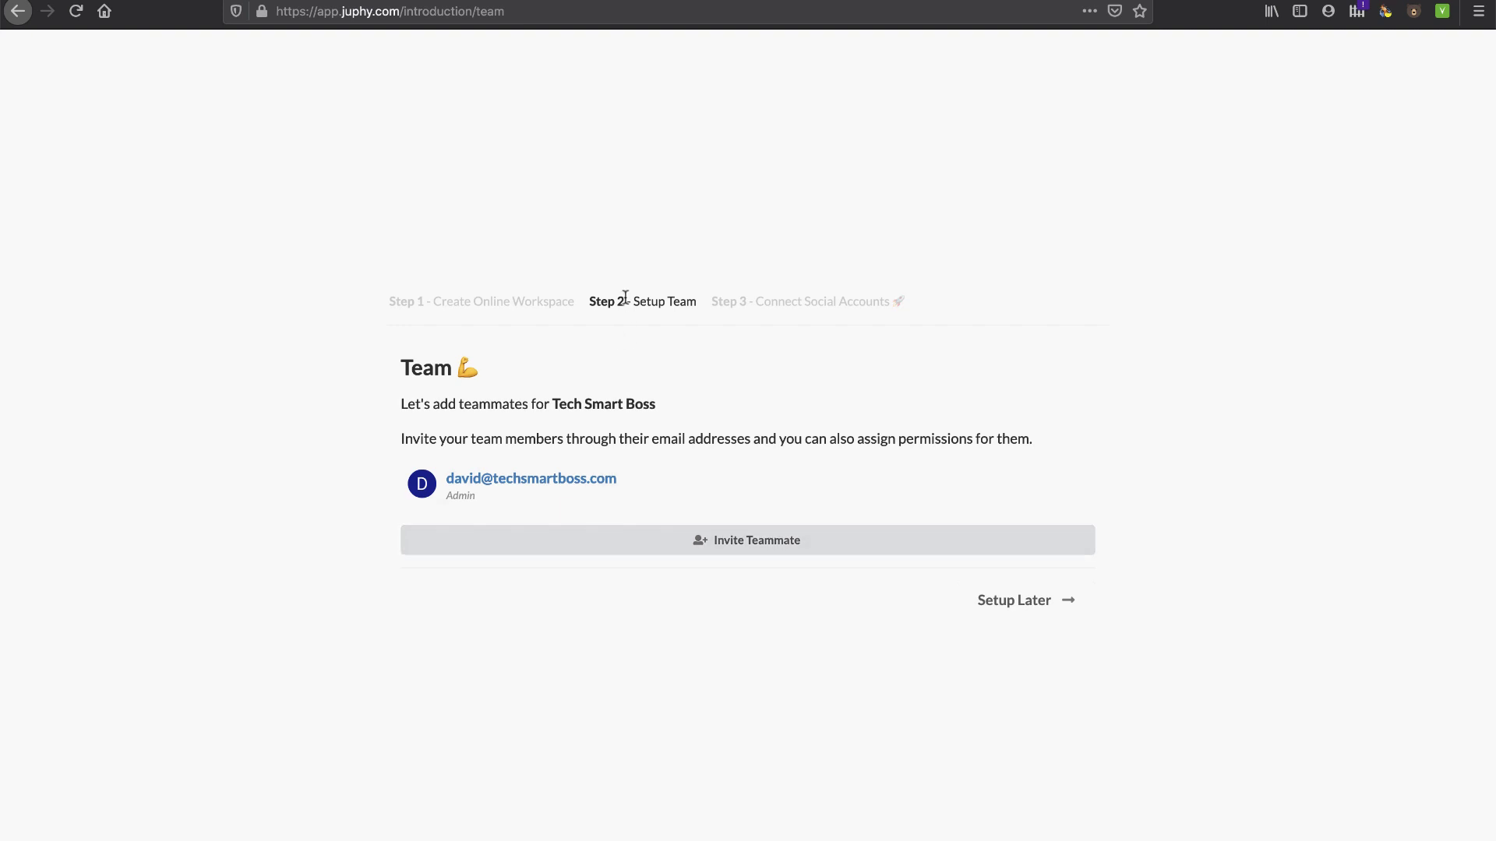
pyautogui.click(672, 542)
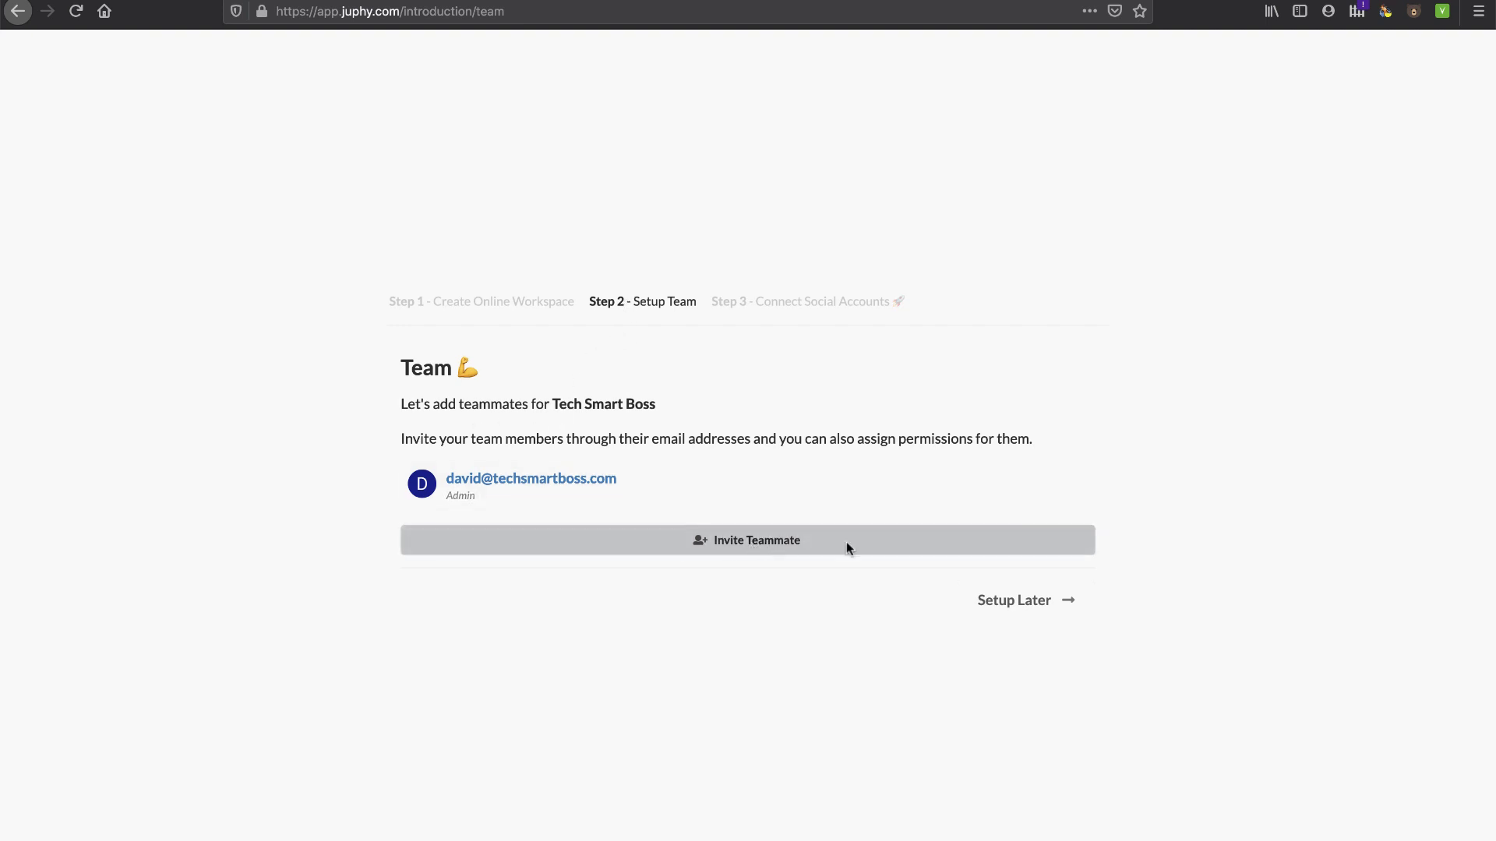
pyautogui.click(1013, 607)
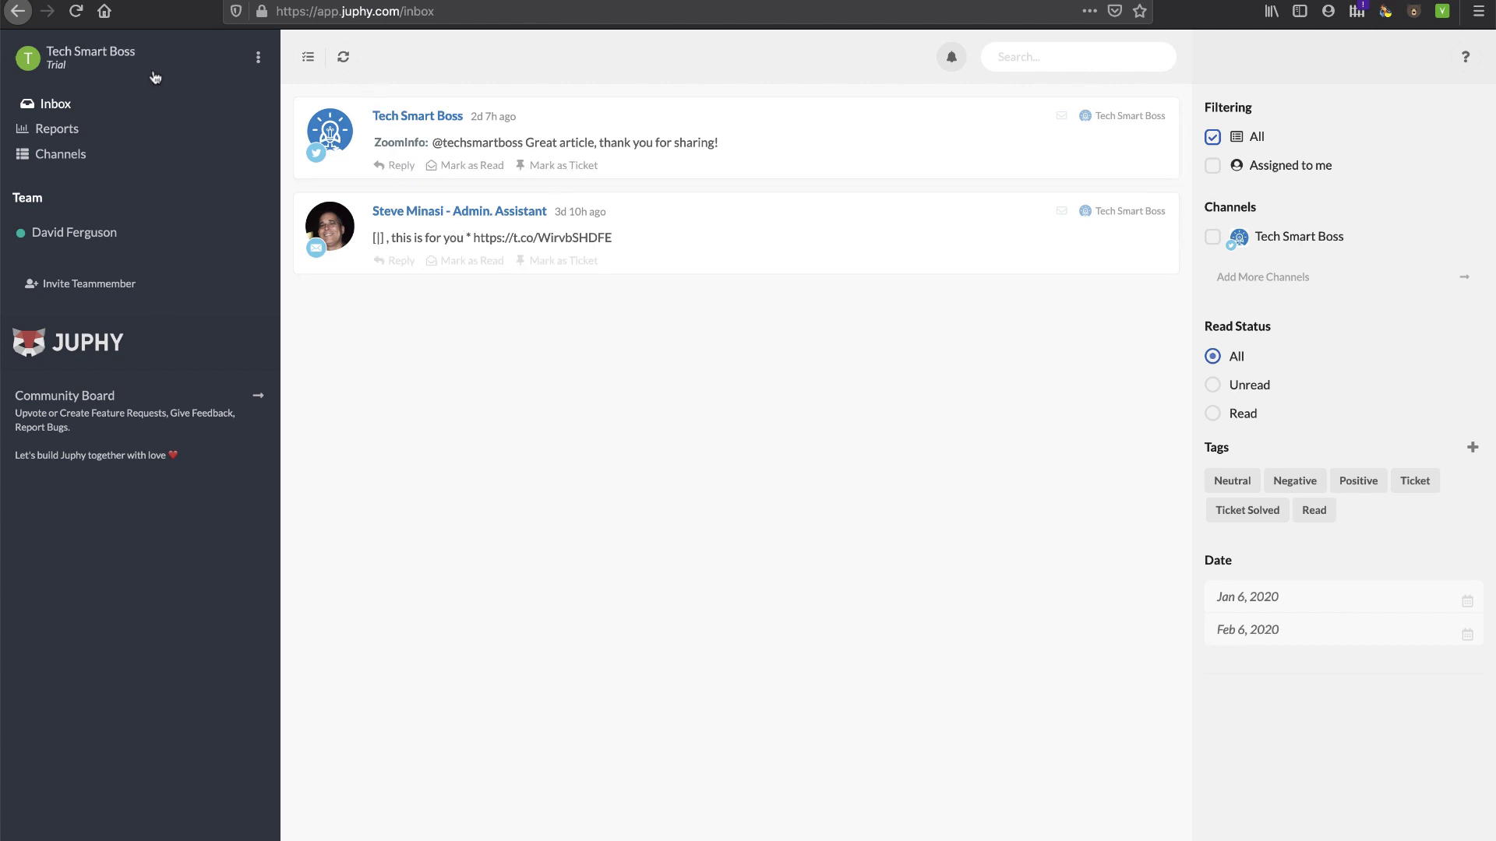
# Like the ZoomInfo reply, start a note on the conversation, then return to the inbox
pyautogui.click(399, 168)
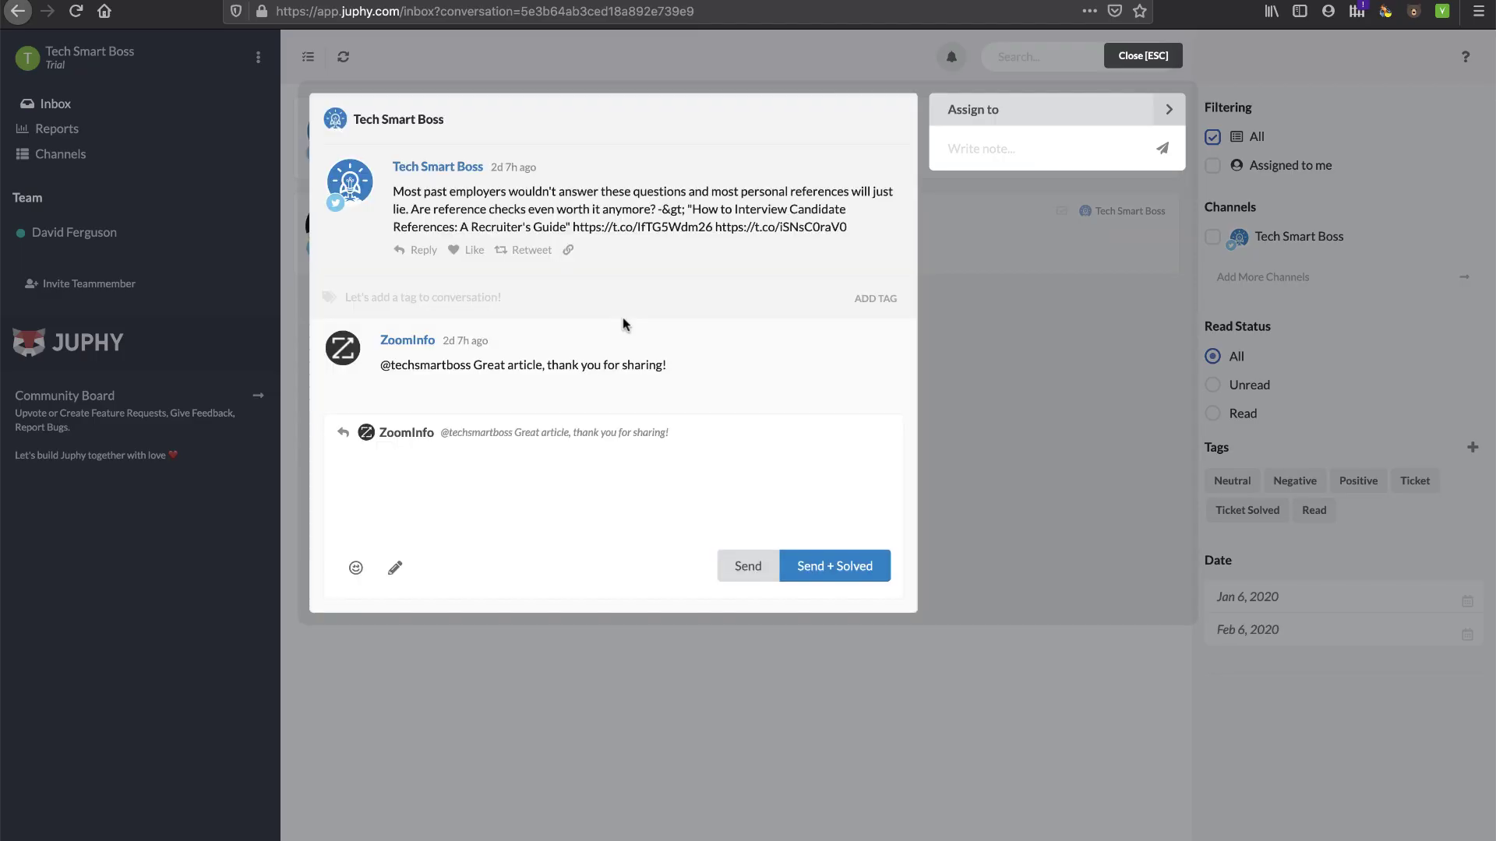
pyautogui.click(454, 387)
pyautogui.click(988, 149)
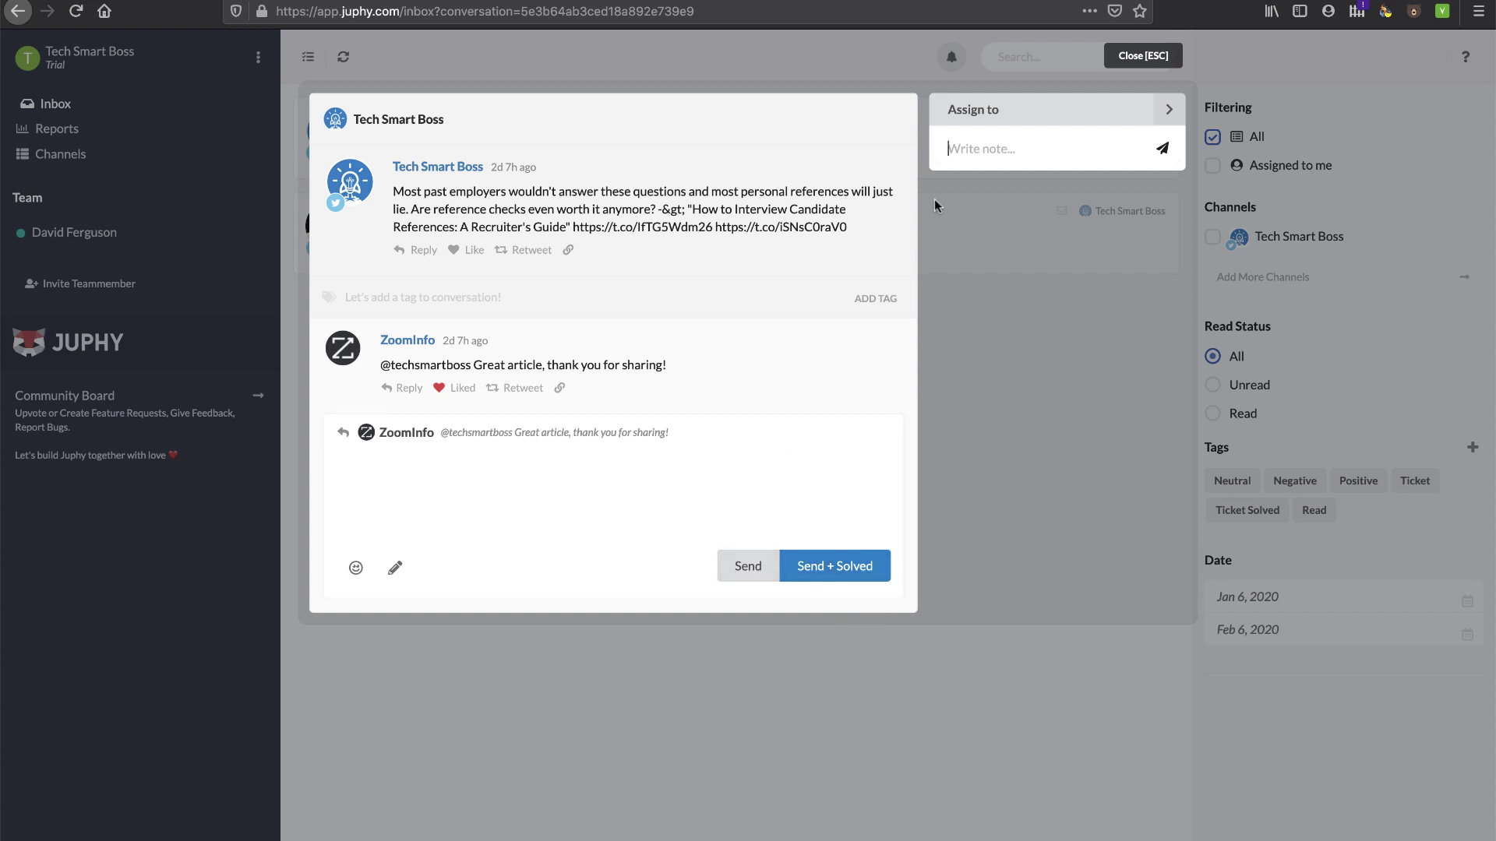
pyautogui.click(1134, 61)
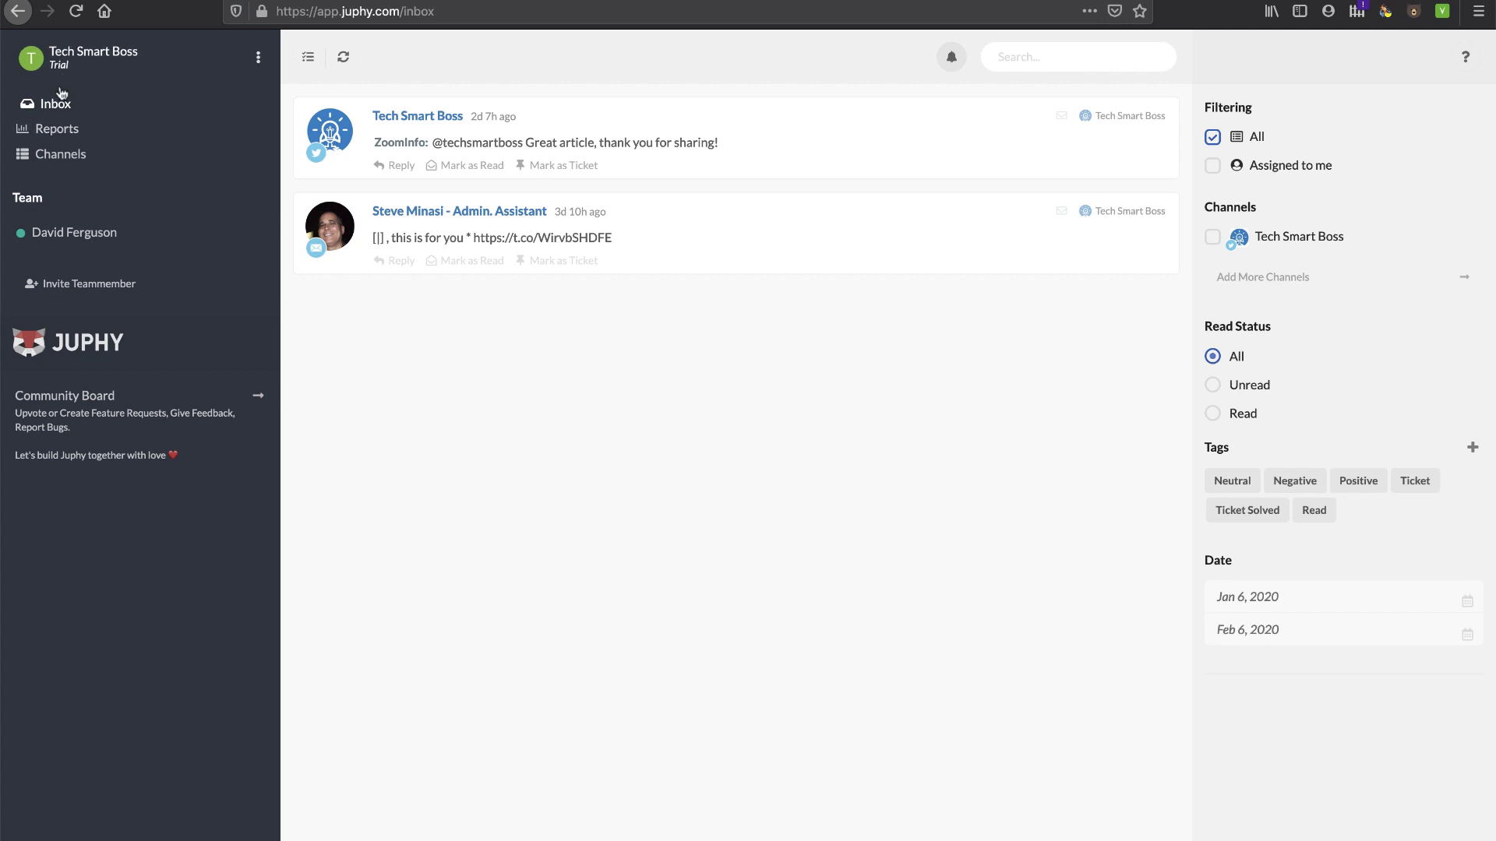
# Review the Reports statistics and move on to the Channels page
pyautogui.click(60, 130)
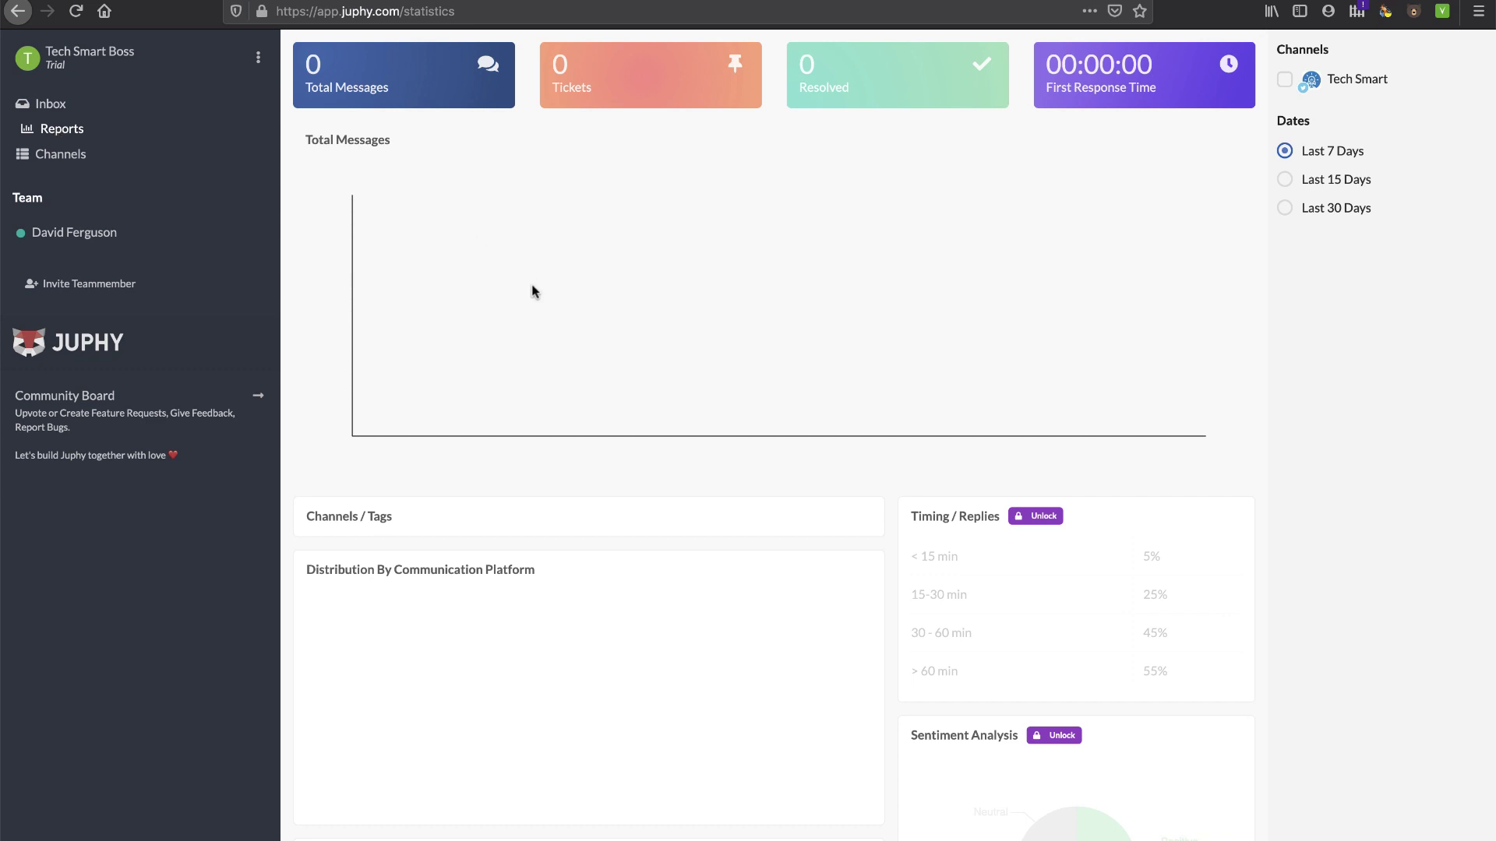
pyautogui.scroll(2, 526, 279)
pyautogui.click(69, 154)
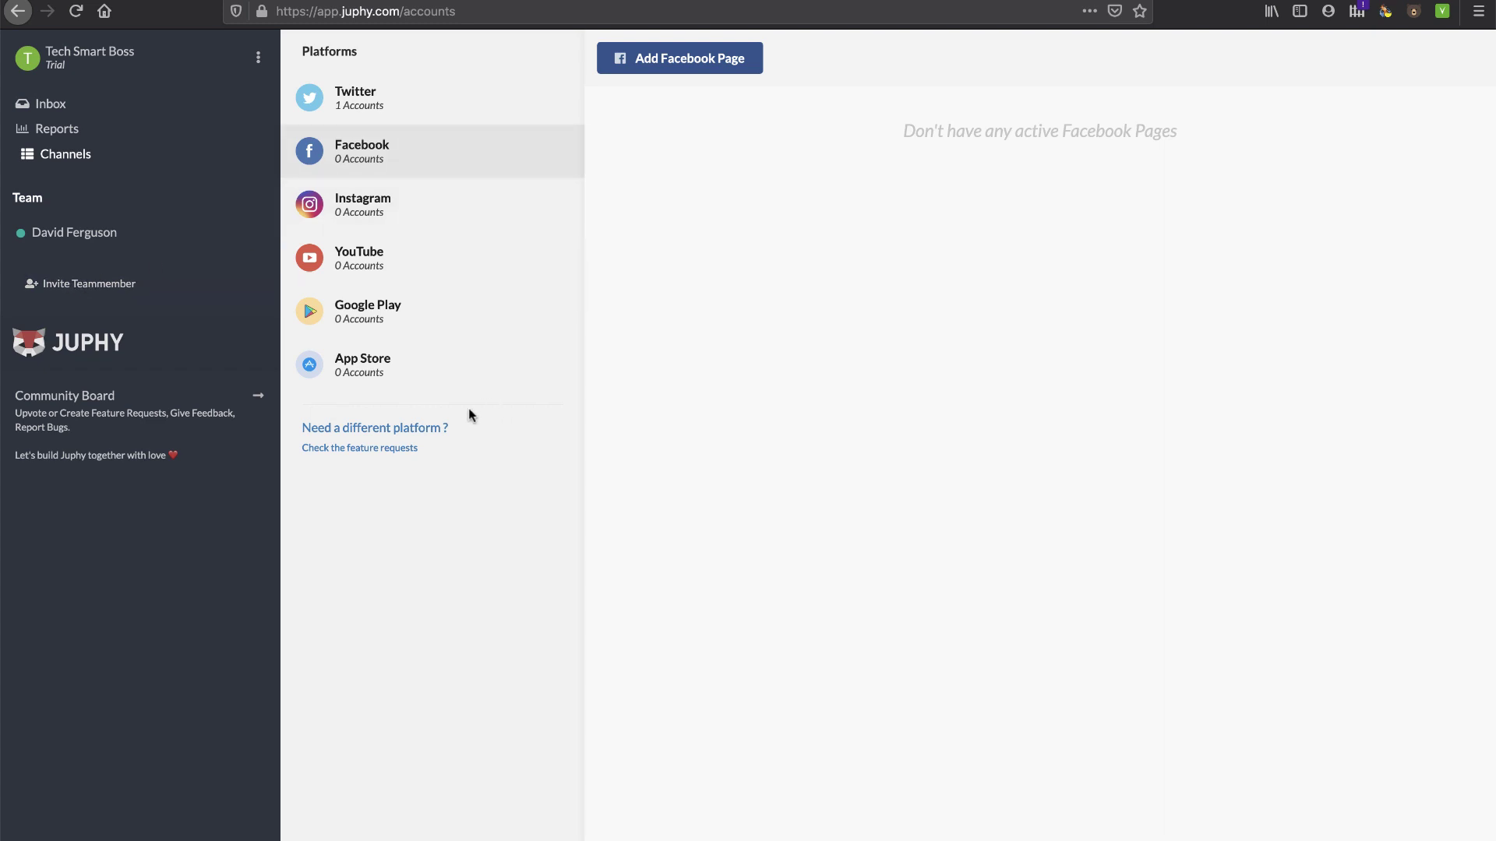
# Browse the YouTube, Google Play, App Store, Instagram and Facebook channel pages, ending on YouTube
pyautogui.click(368, 273)
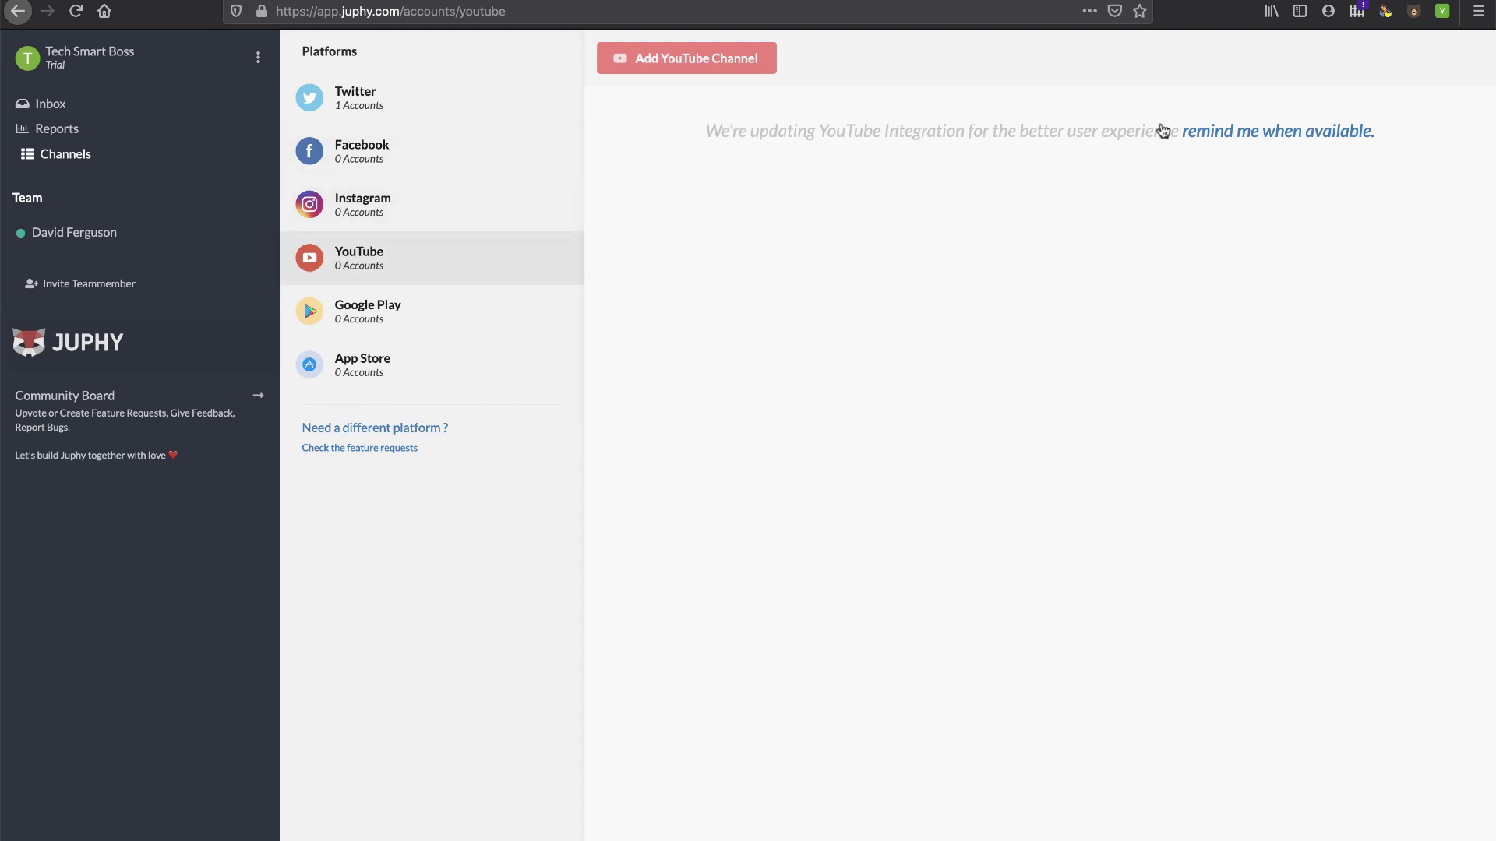
pyautogui.click(377, 307)
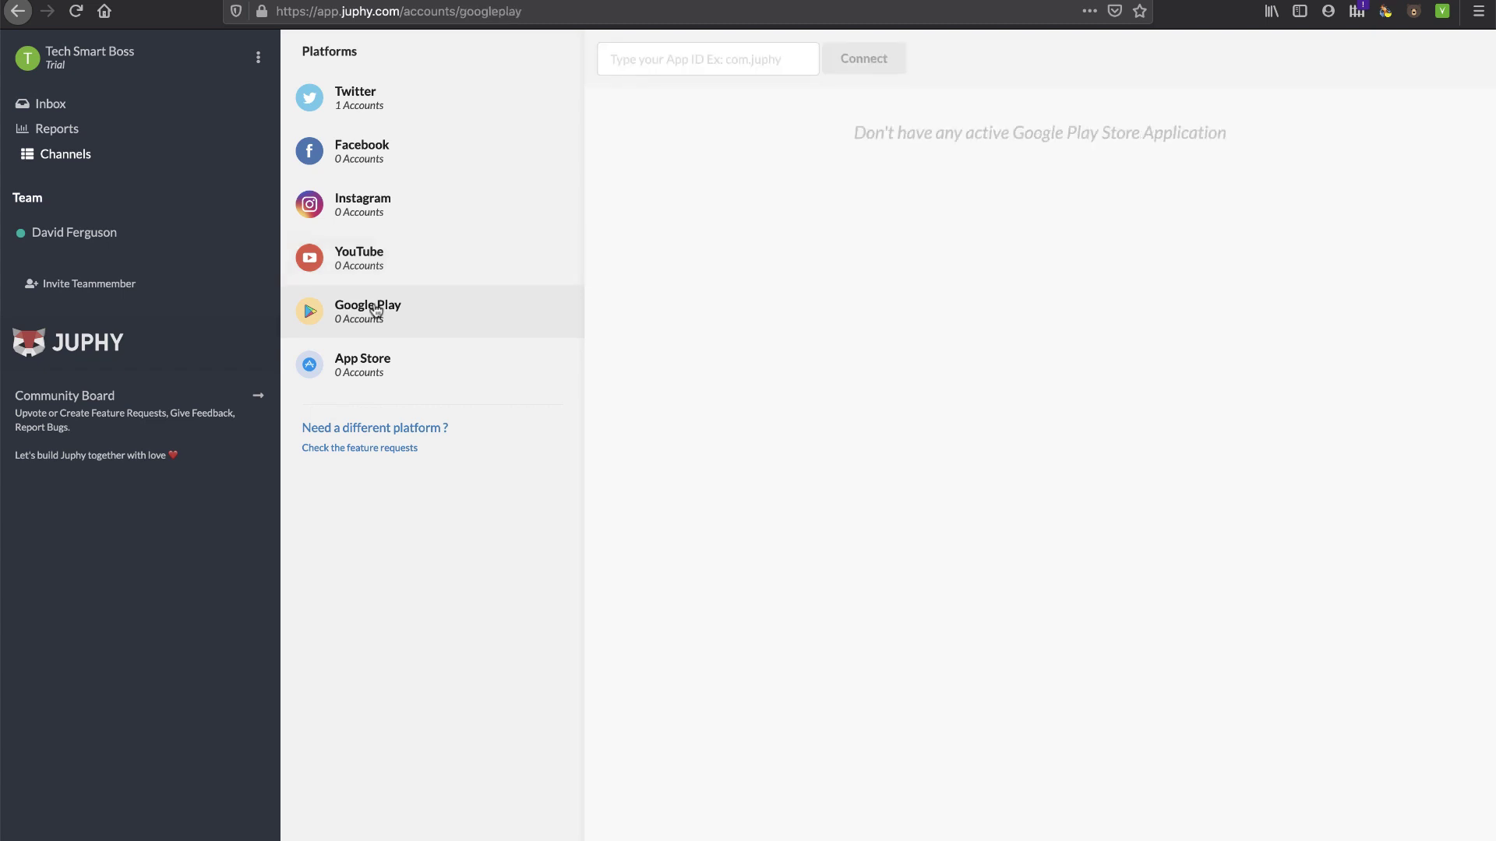
pyautogui.click(385, 366)
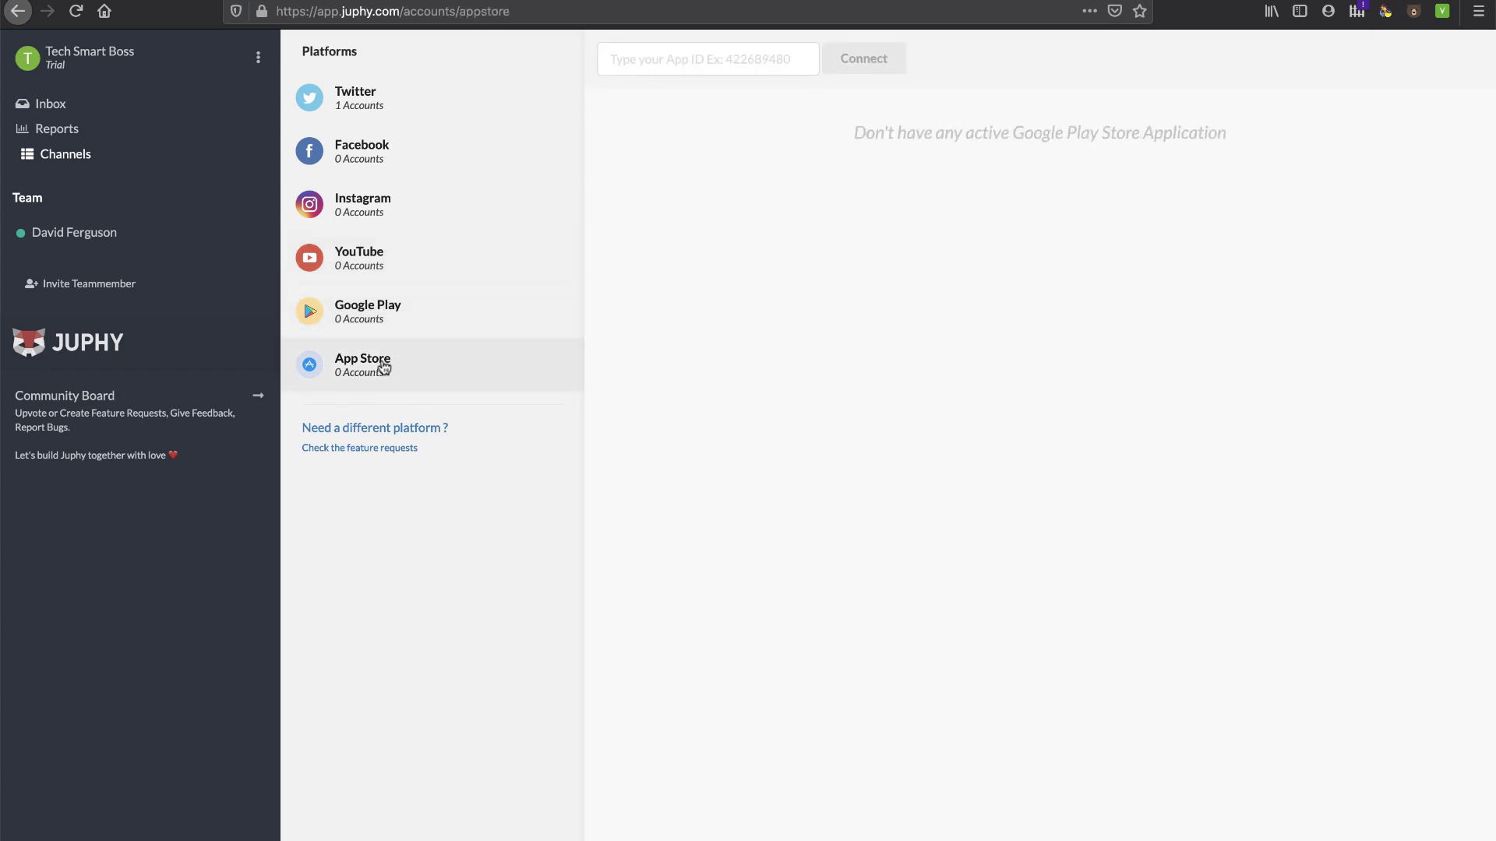
pyautogui.click(411, 210)
pyautogui.click(364, 156)
pyautogui.click(367, 248)
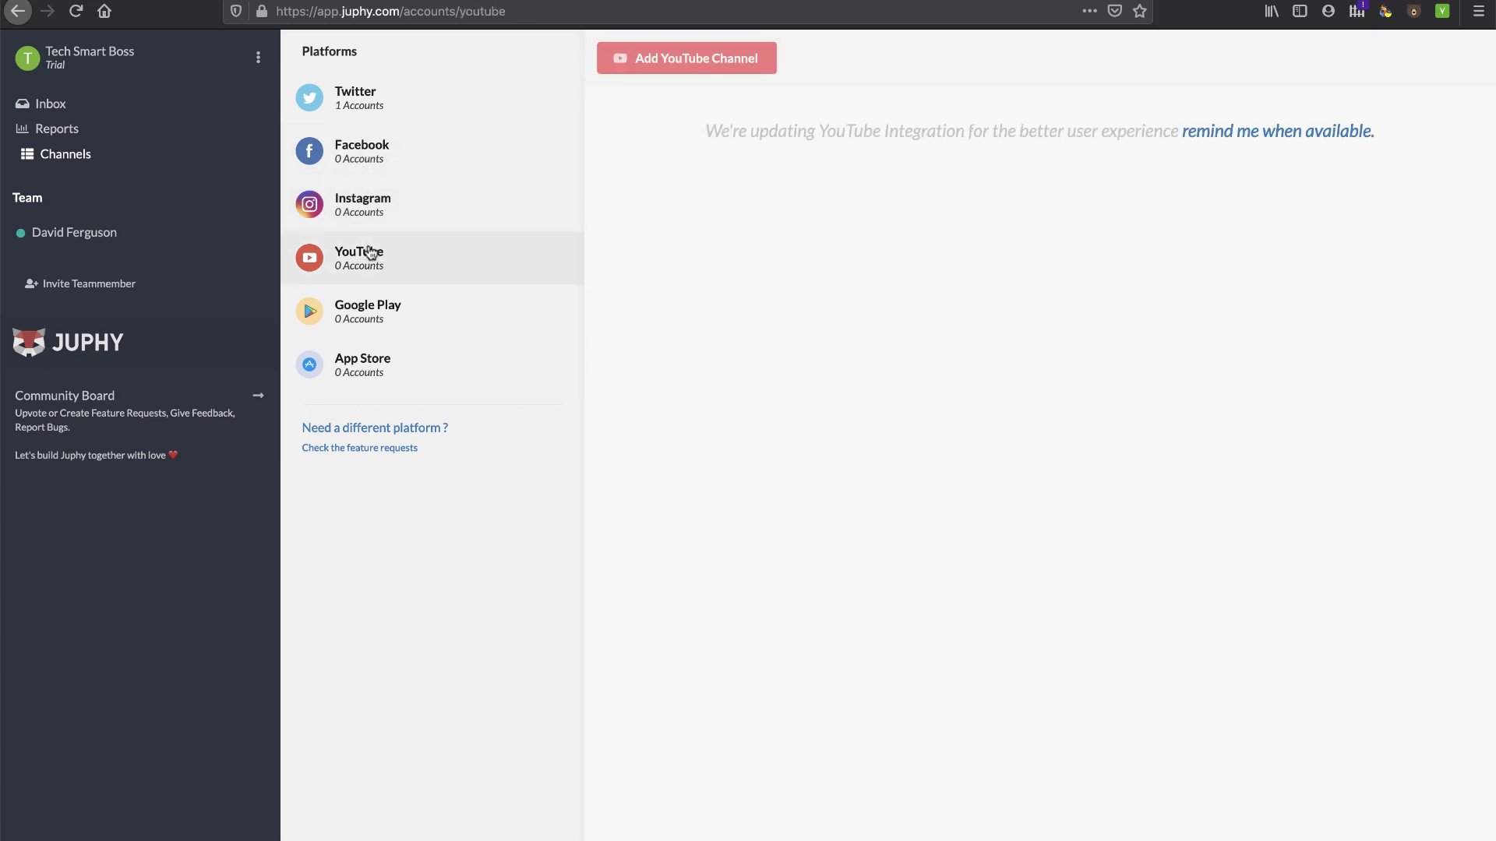
pyautogui.click(257, 59)
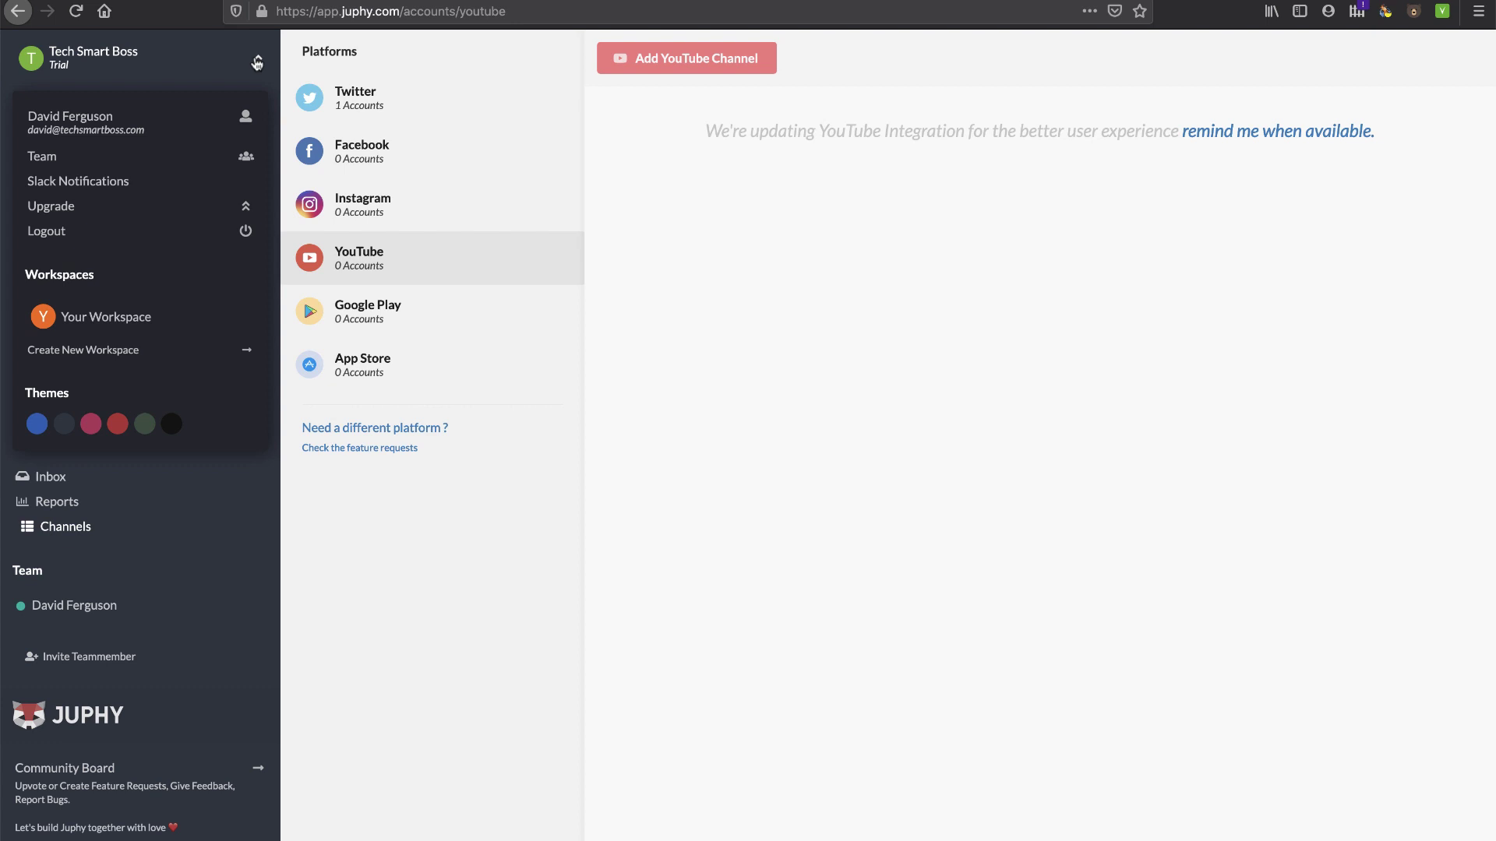
# Toggle the account menu and briefly view the User Settings panel
pyautogui.click(260, 60)
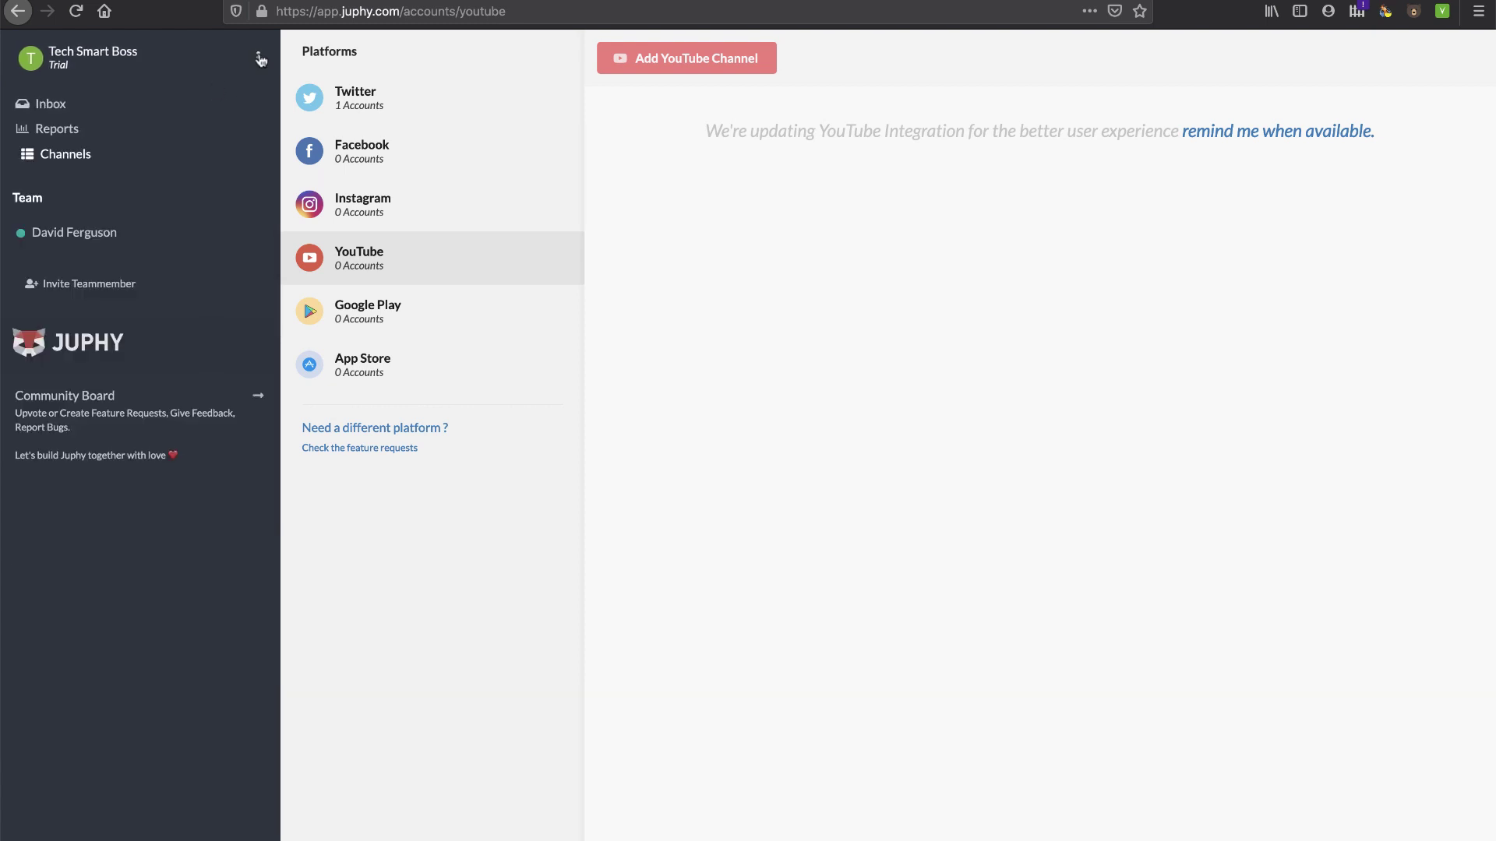
pyautogui.click(261, 59)
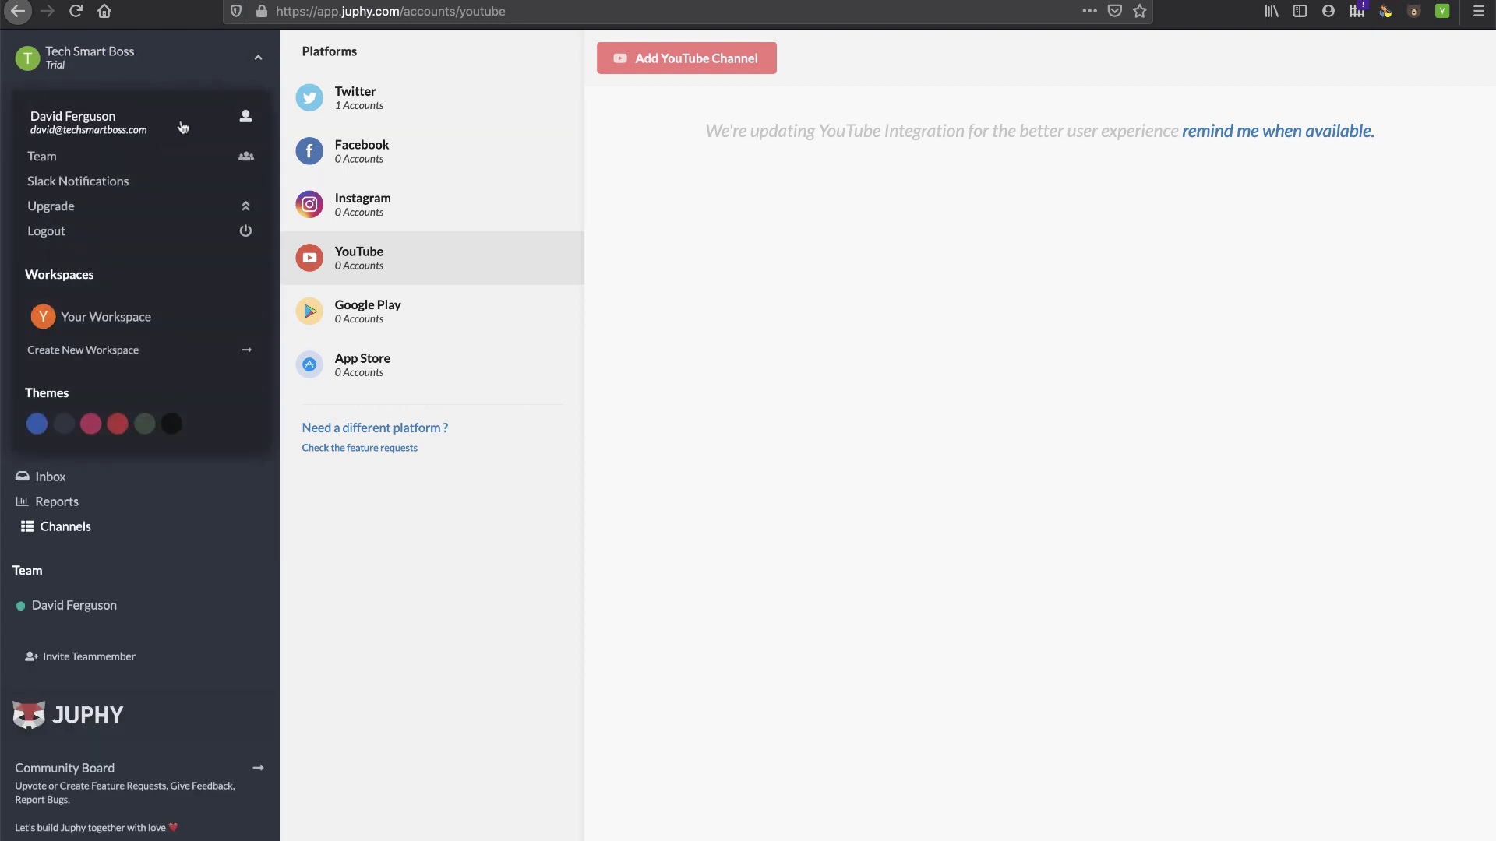
pyautogui.click(89, 127)
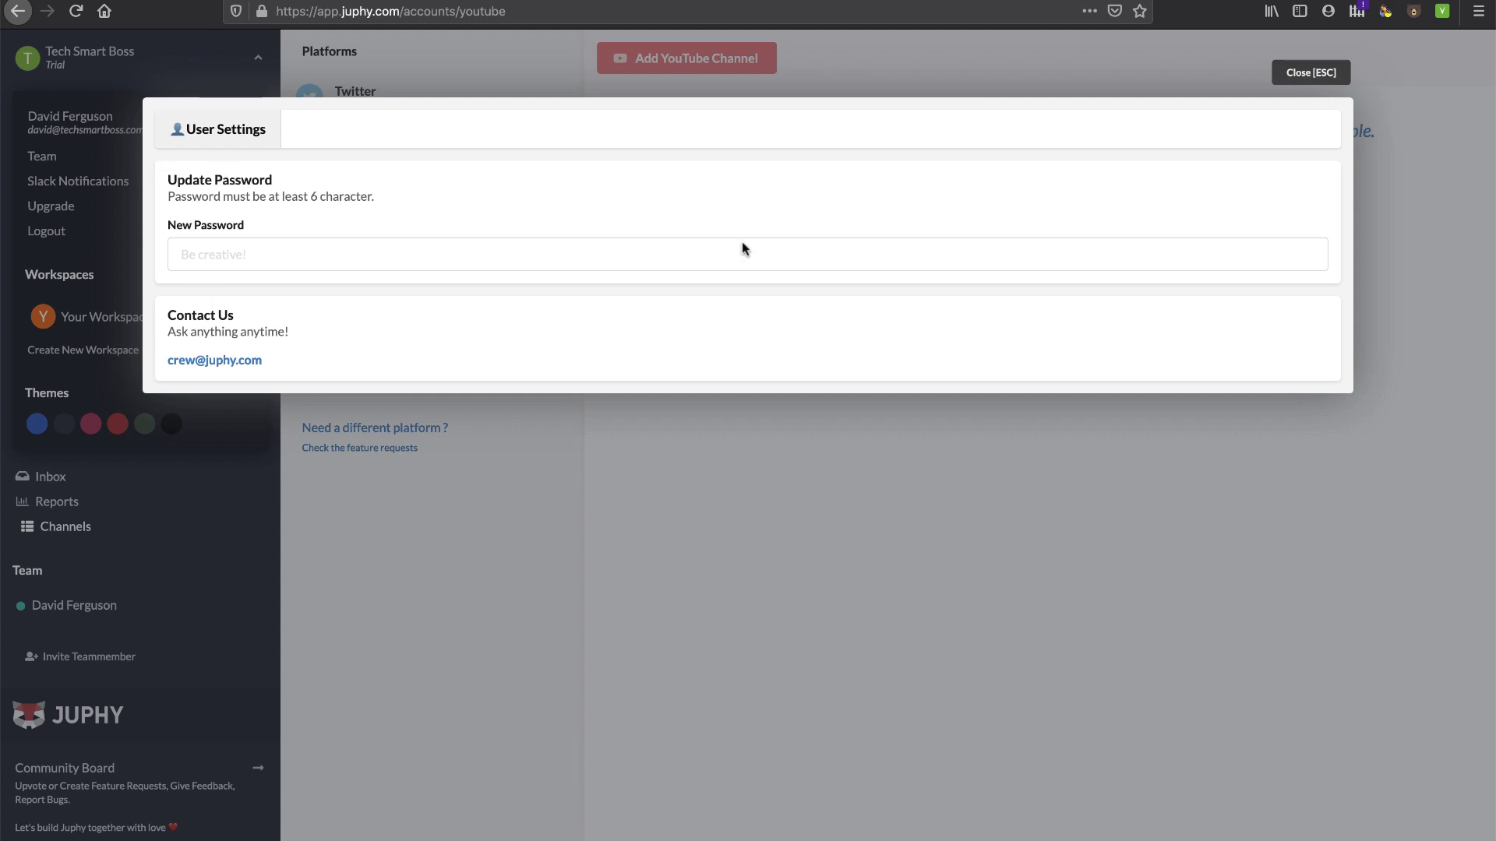
pyautogui.click(1310, 74)
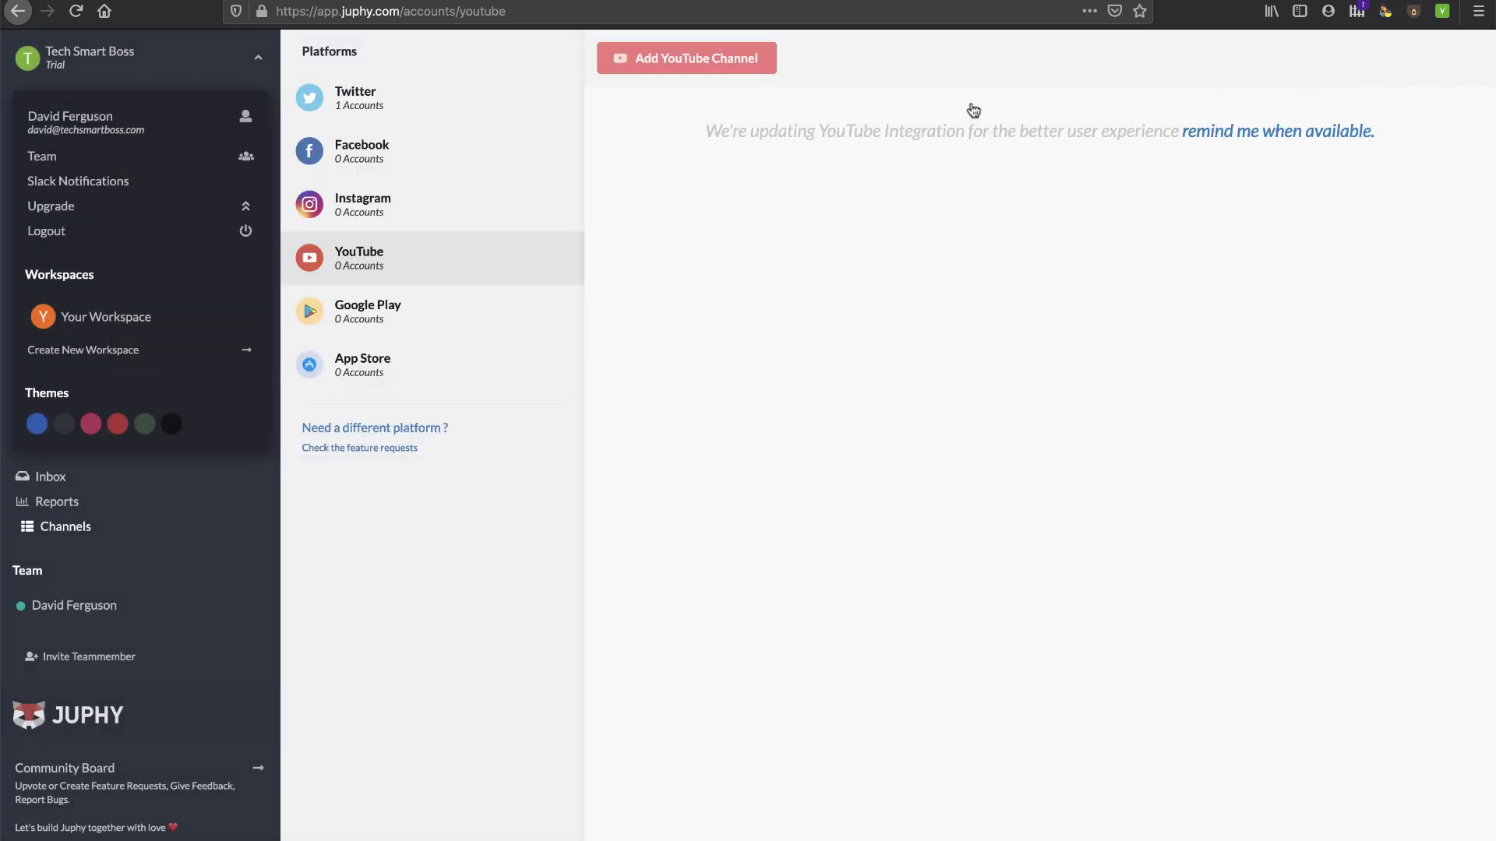
# Review the Team page's invitation form and available roles (Admin kept), then go to Slack Notifications
pyautogui.click(127, 162)
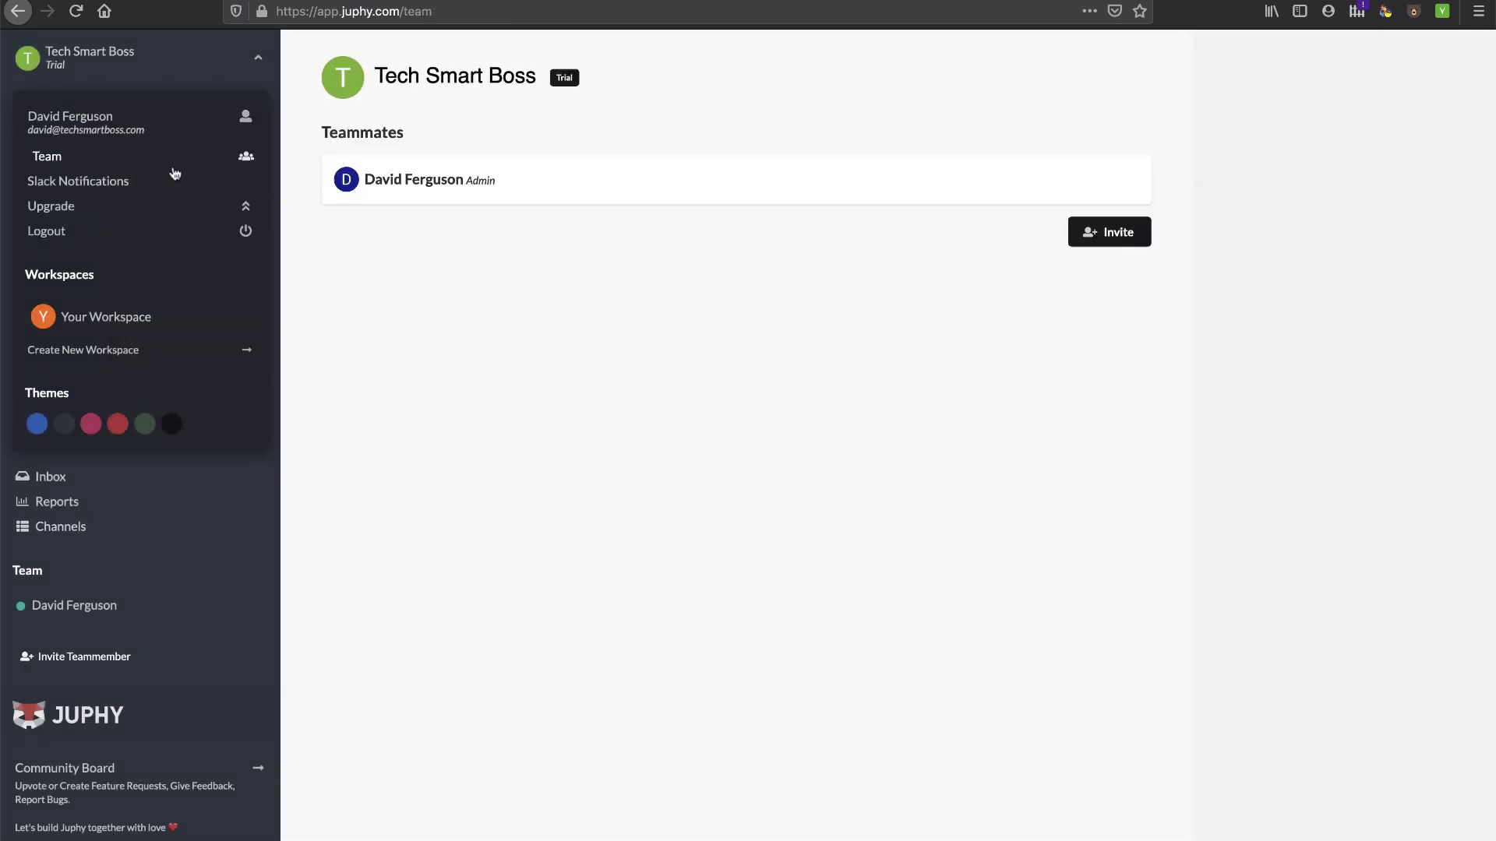
pyautogui.click(1109, 233)
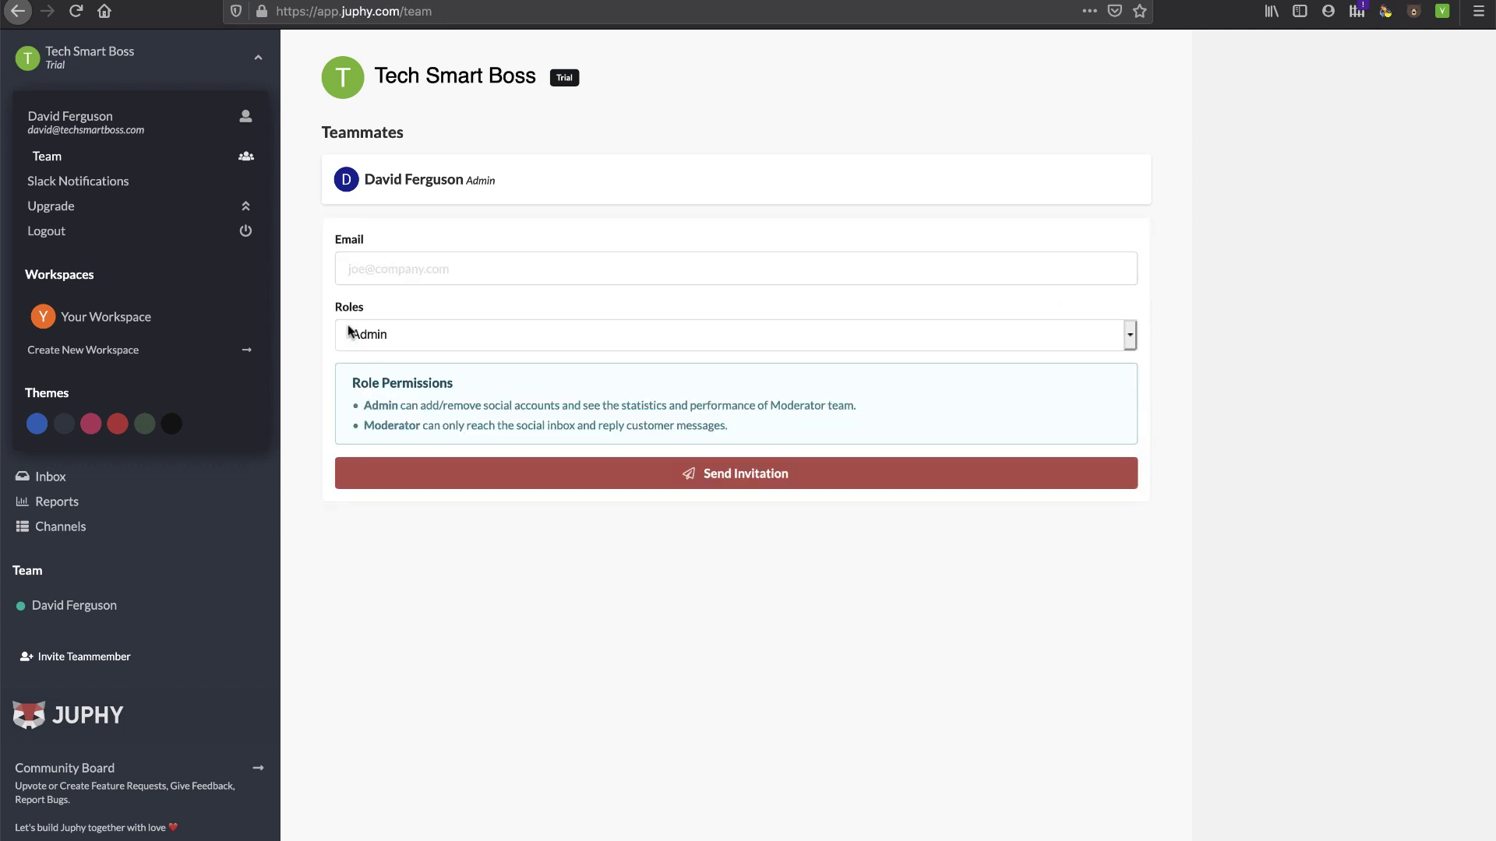
pyautogui.click(427, 353)
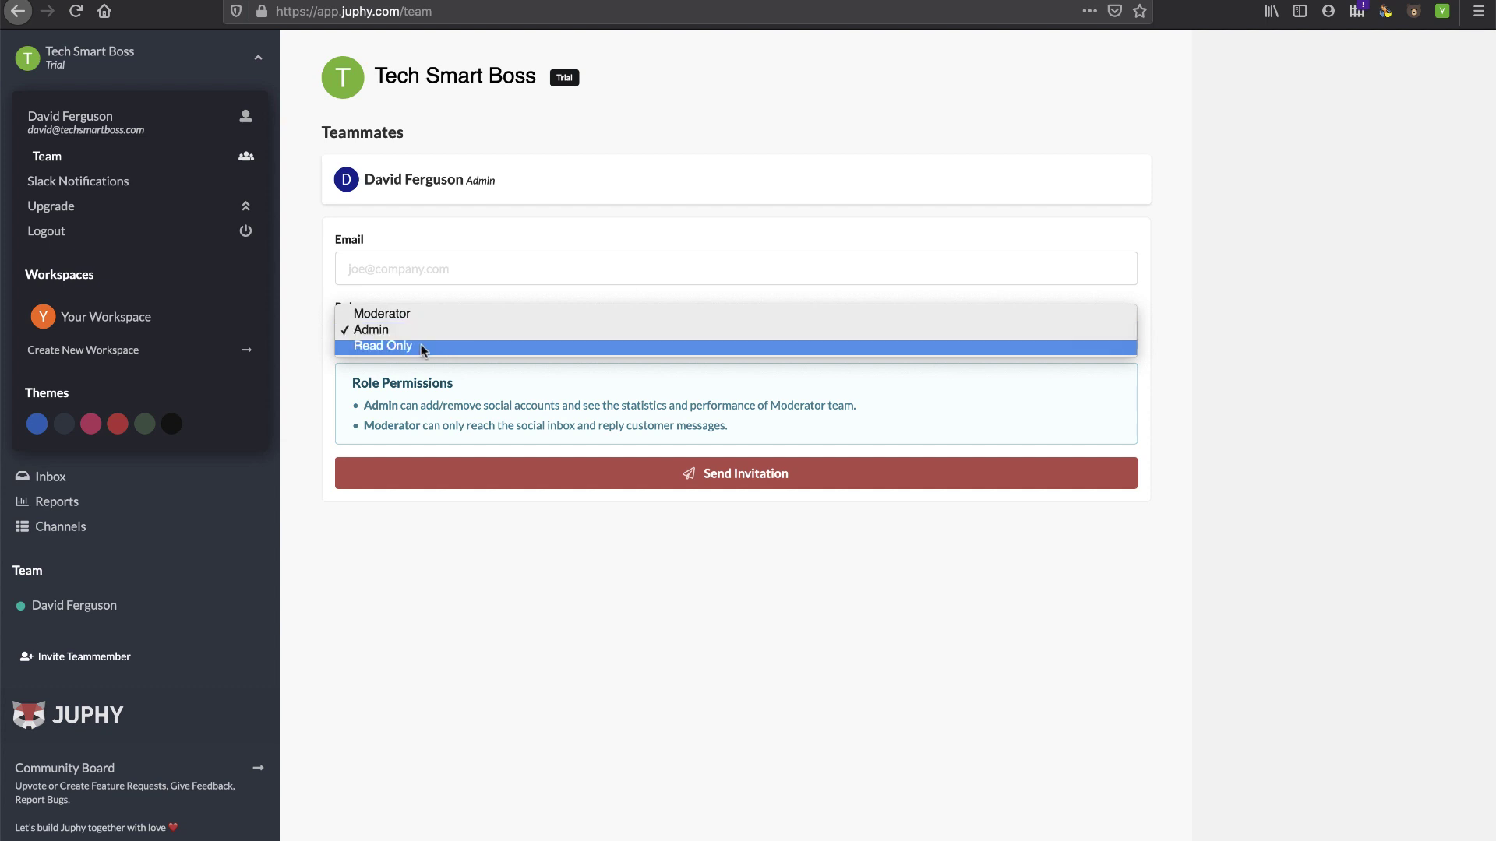
pyautogui.click(430, 426)
pyautogui.moveTo(458, 426); pyautogui.dragTo(597, 425)
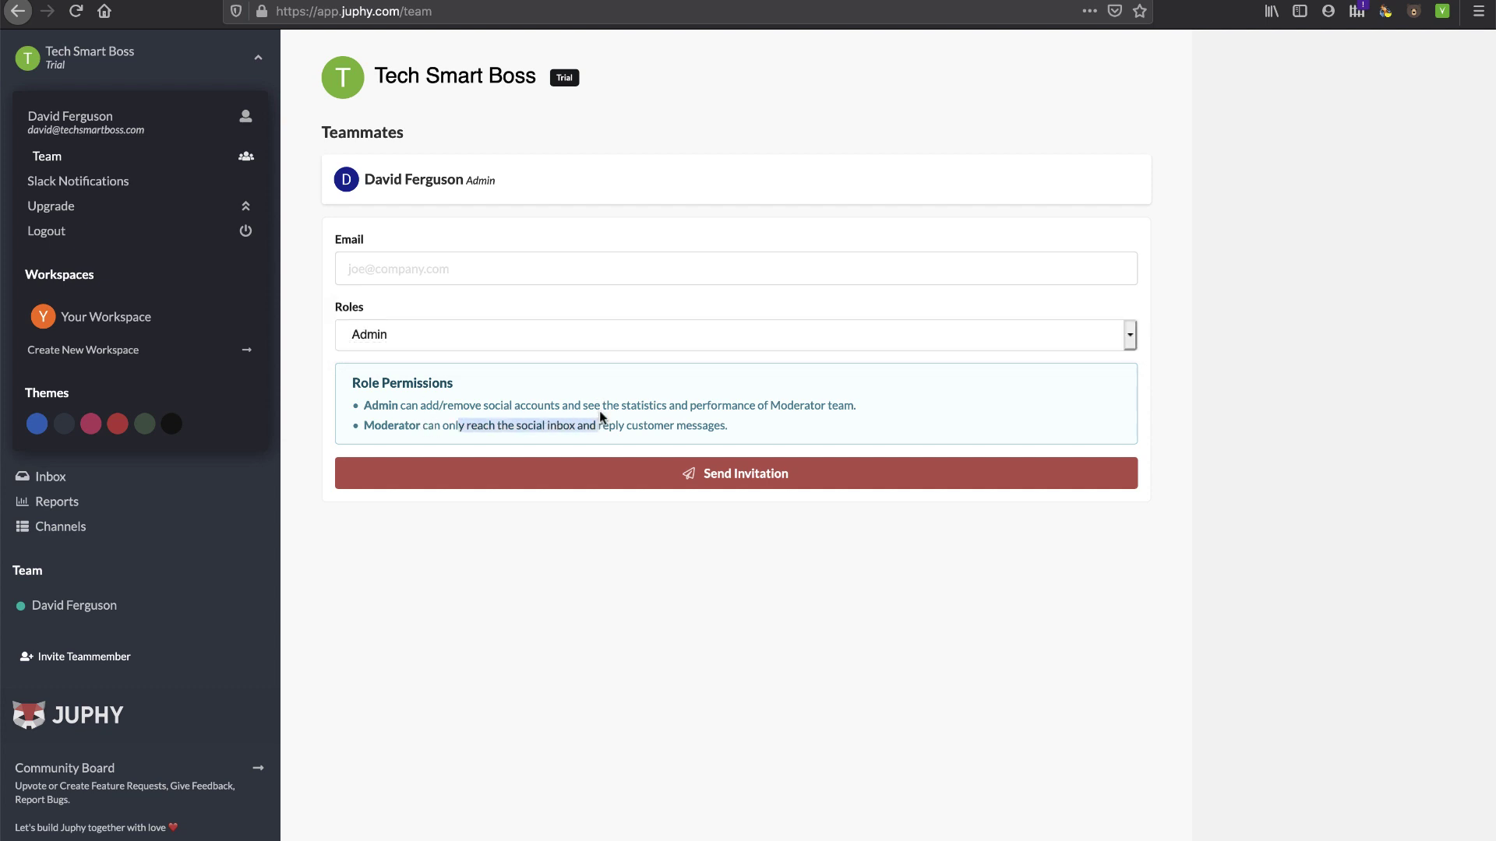
pyautogui.click(160, 188)
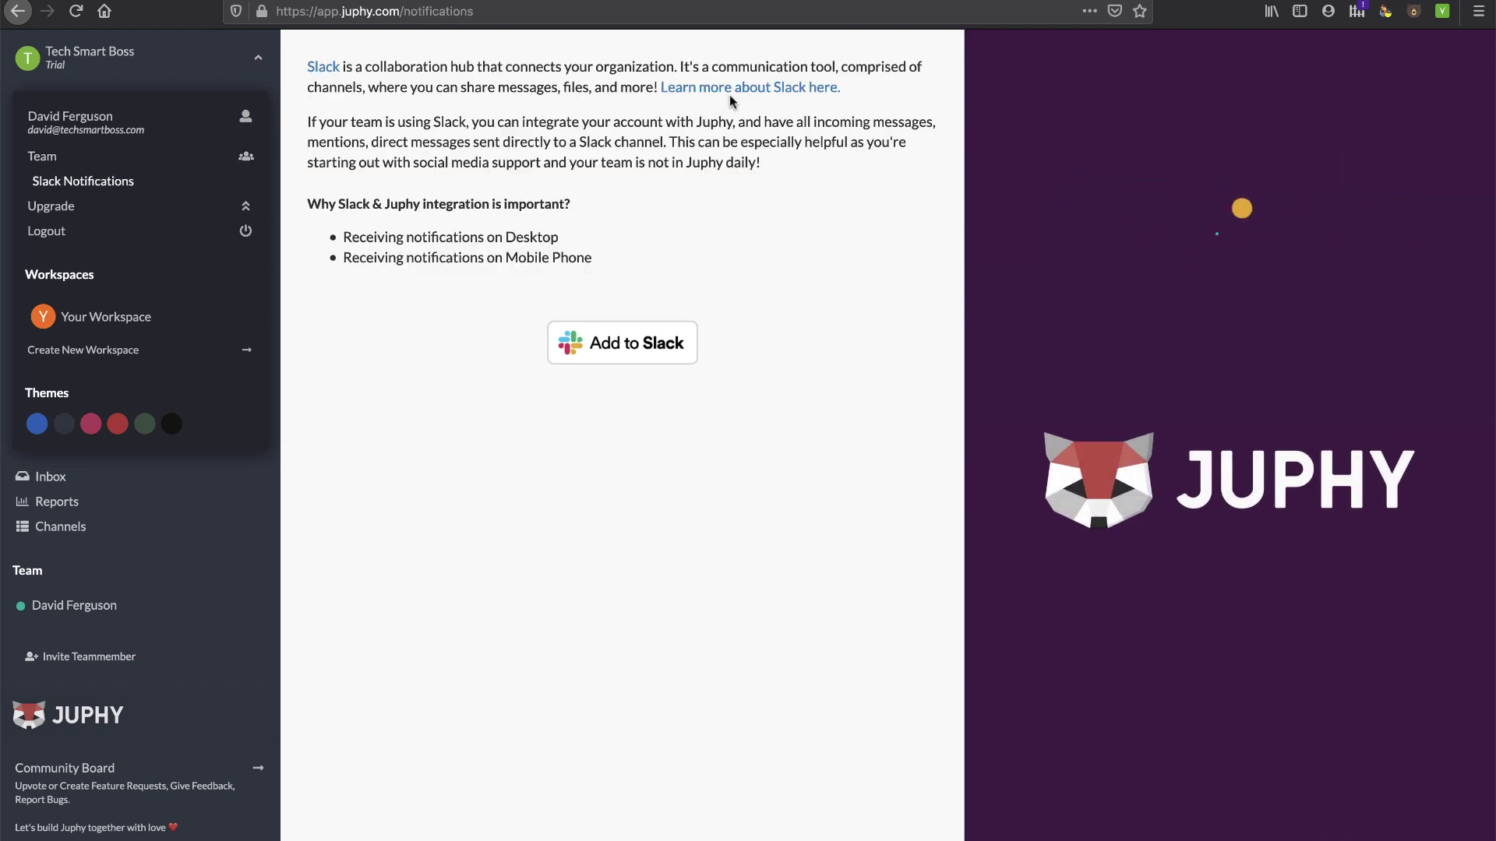
pyautogui.moveTo(377, 238)
pyautogui.mouseDown()
pyautogui.moveTo(503, 237)
pyautogui.moveTo(545, 258)
pyautogui.mouseUp()
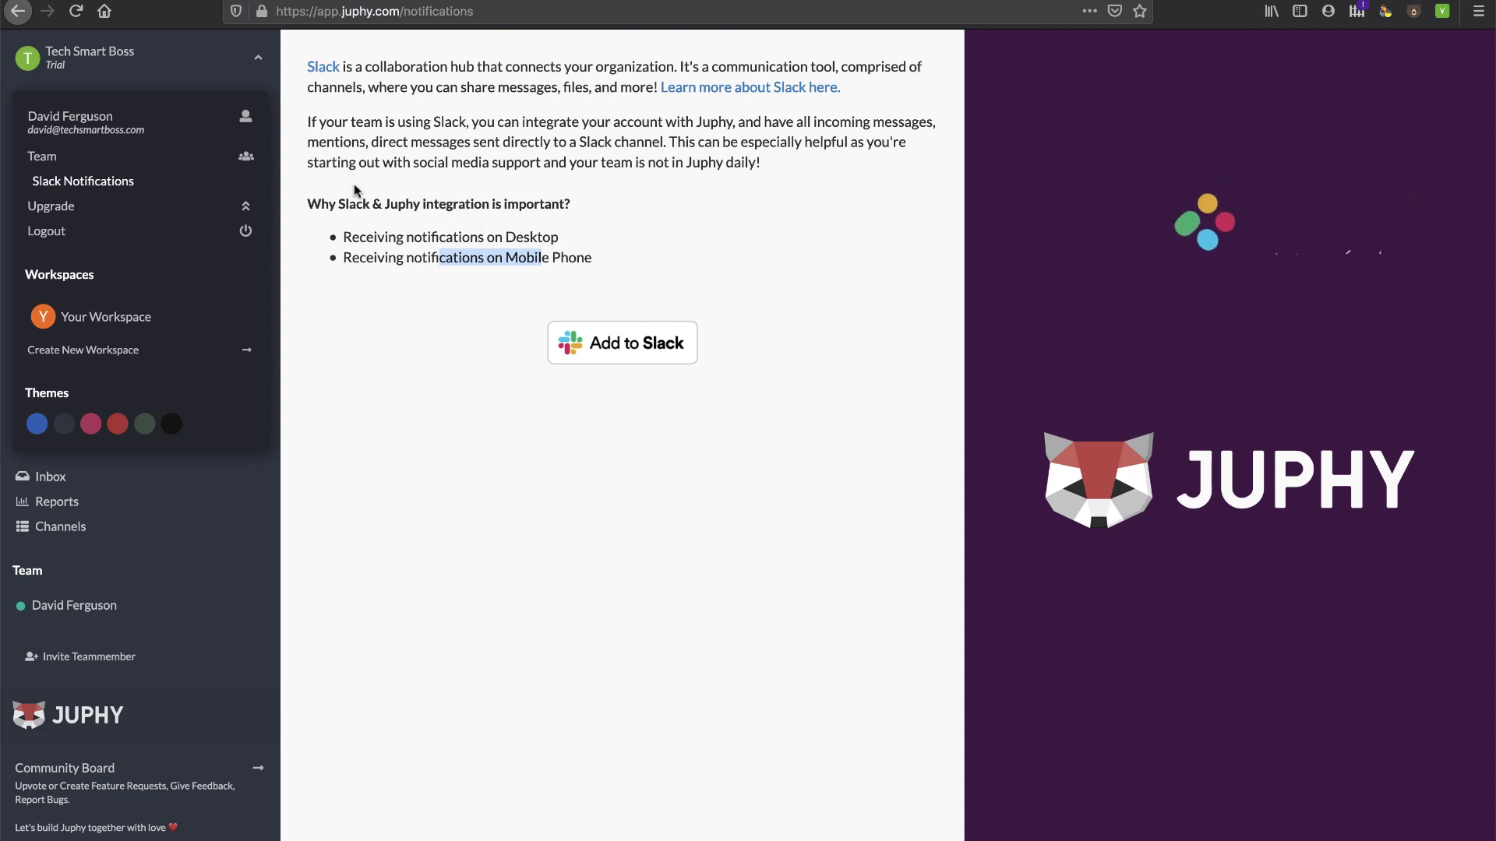
pyautogui.click(59, 210)
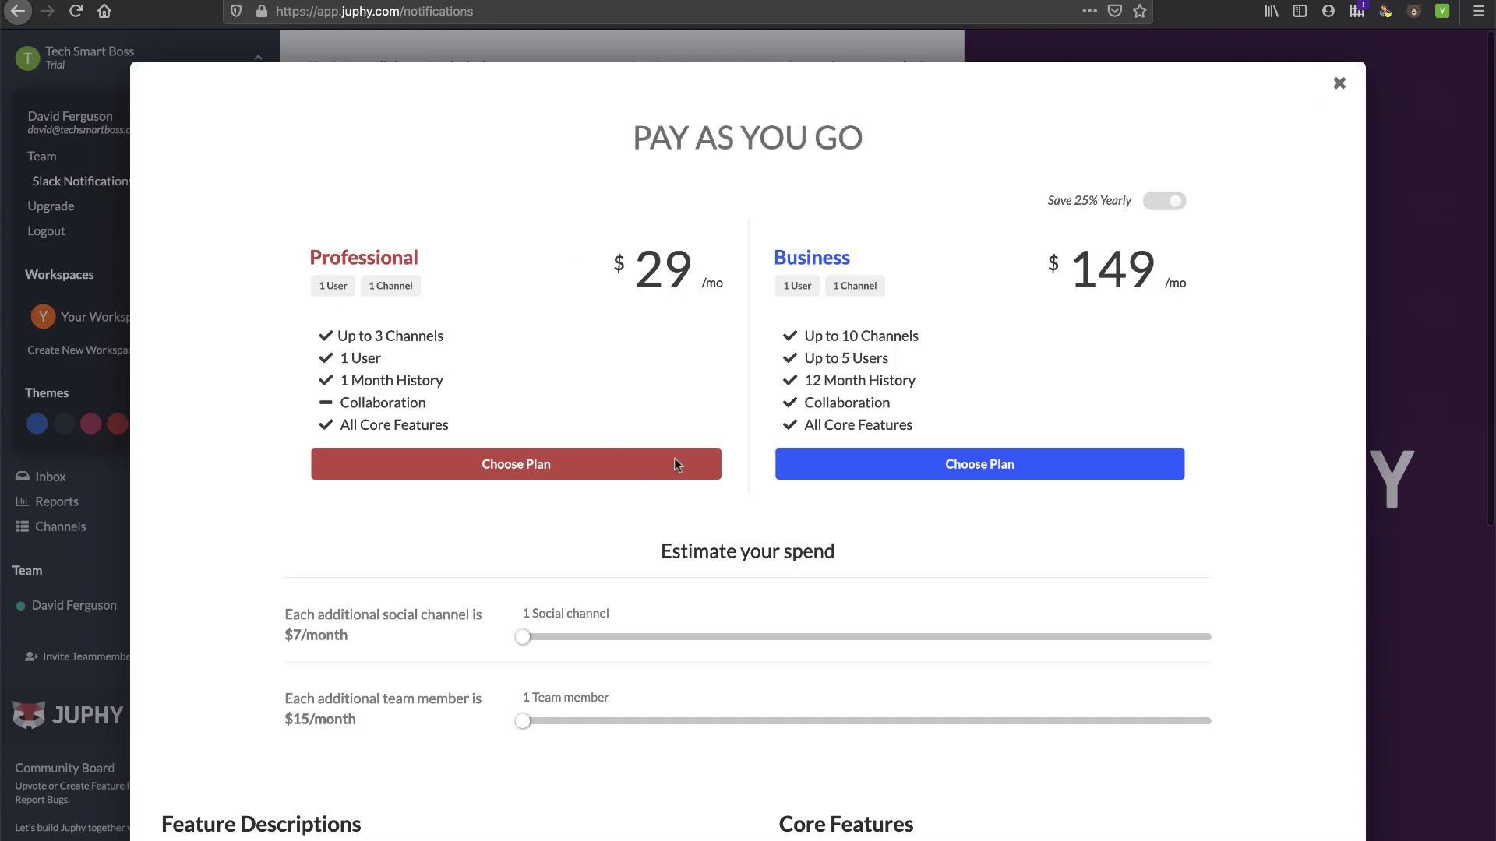
pyautogui.moveTo(524, 637); pyautogui.dragTo(592, 637)
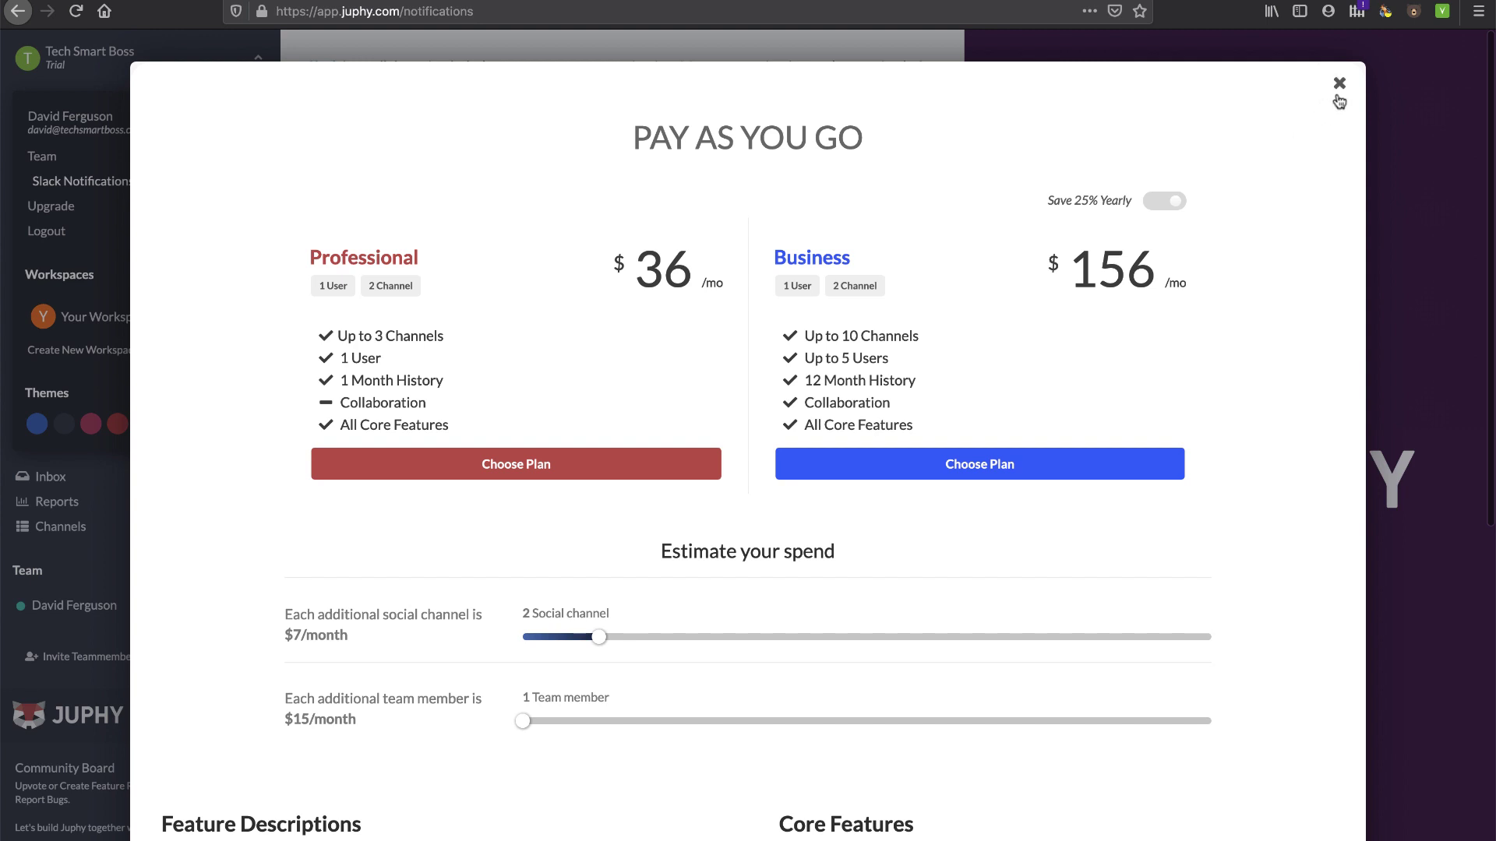
pyautogui.click(1340, 99)
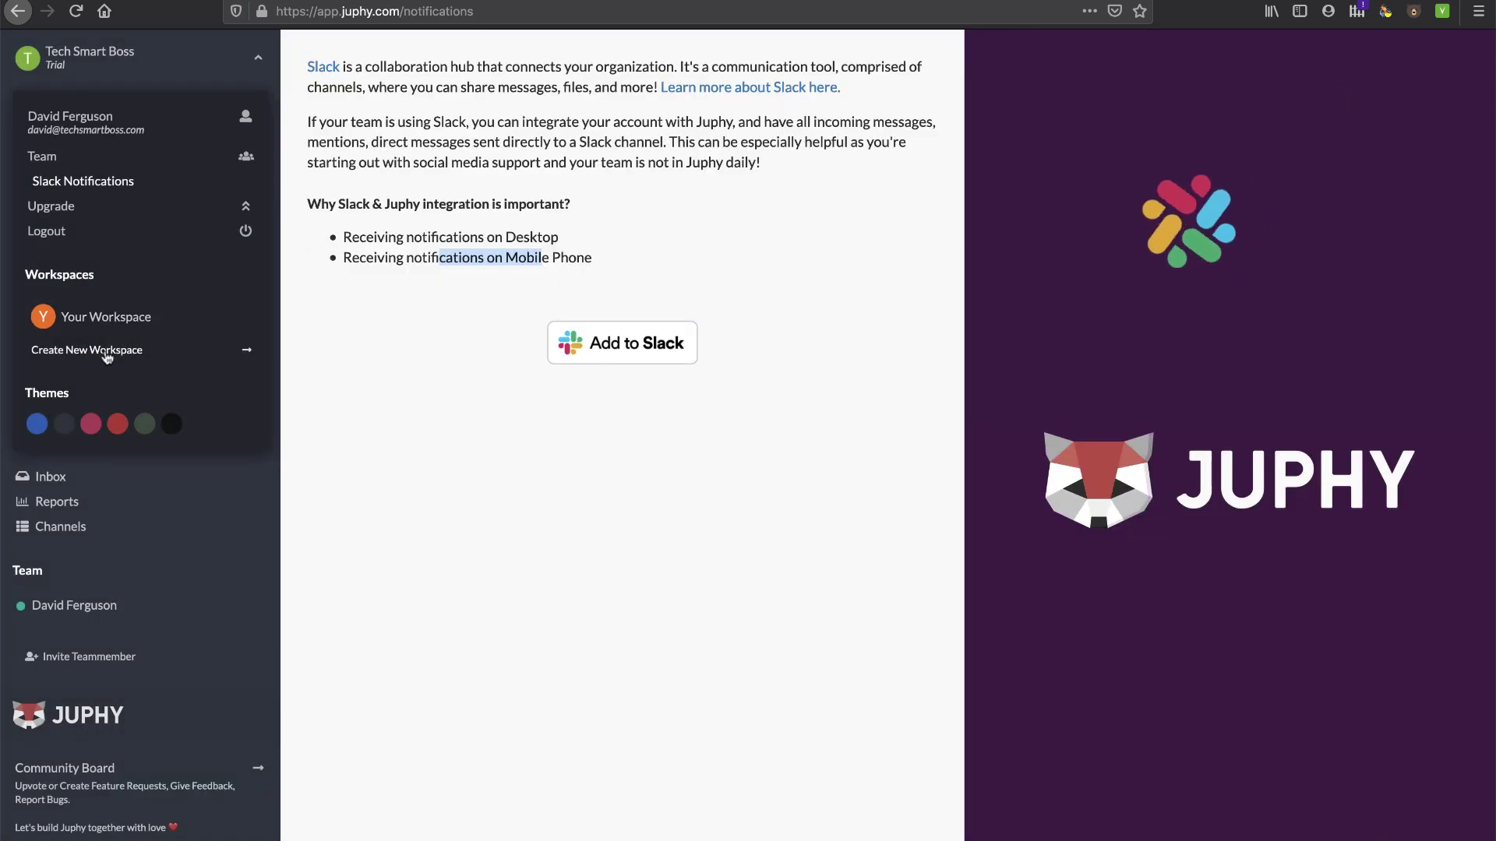
# Dismiss the Create New Workspace form, switch to Your Workspace and show its empty inbox
pyautogui.click(107, 354)
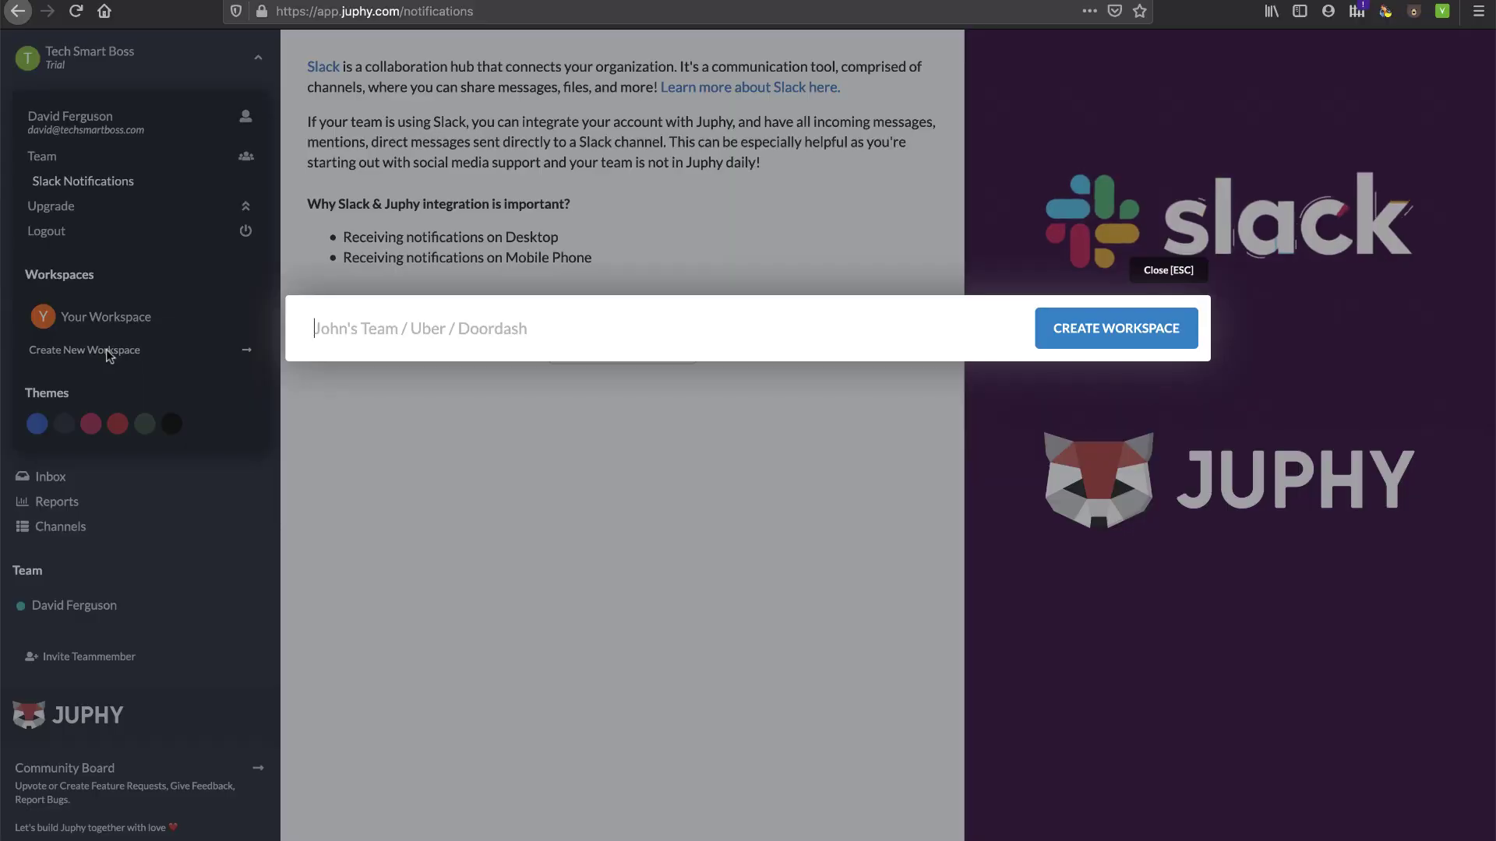
pyautogui.click(459, 417)
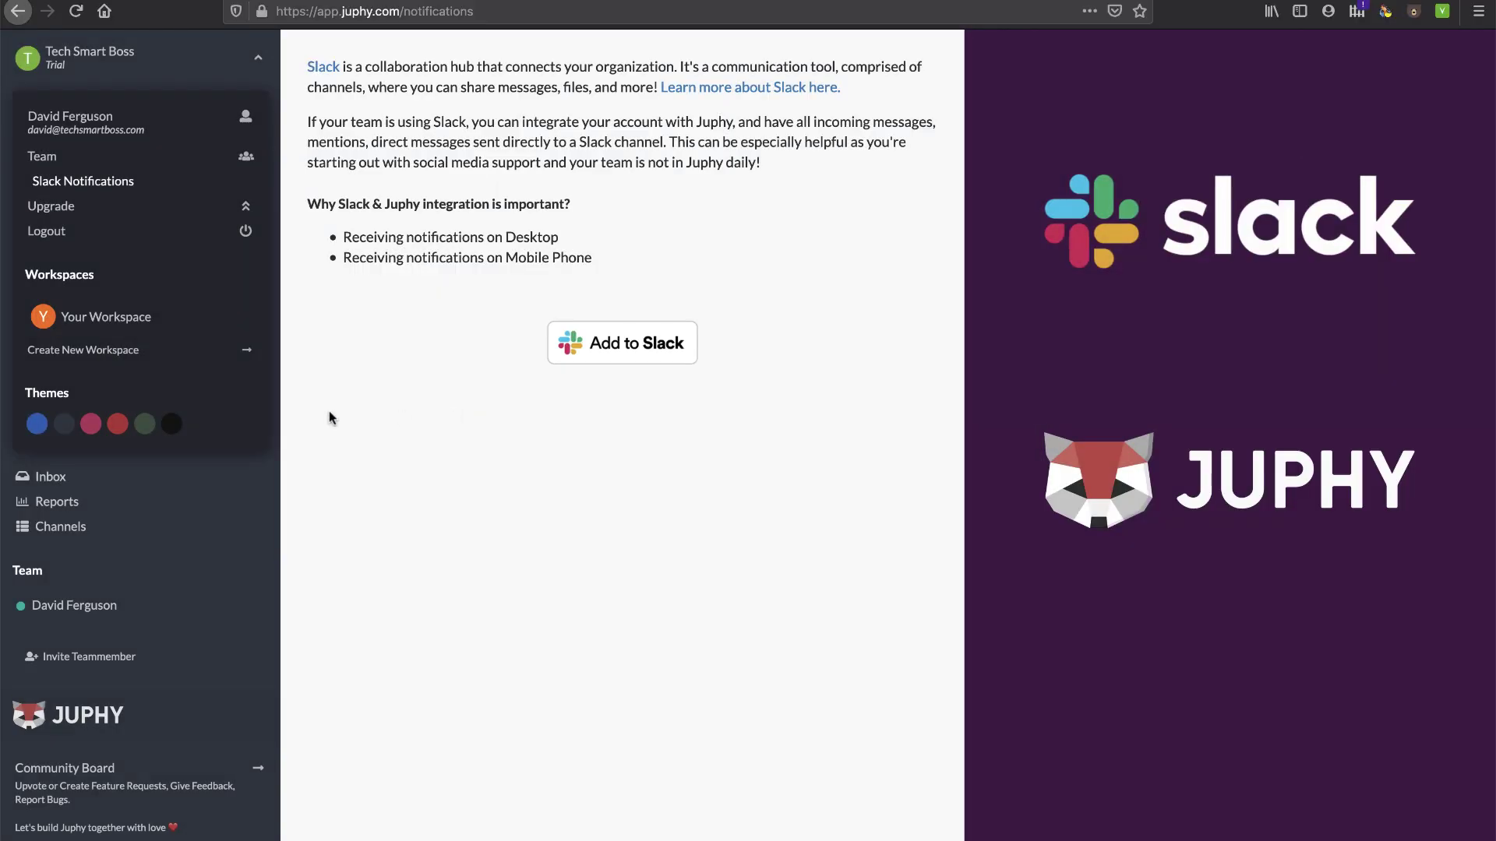
pyautogui.click(78, 326)
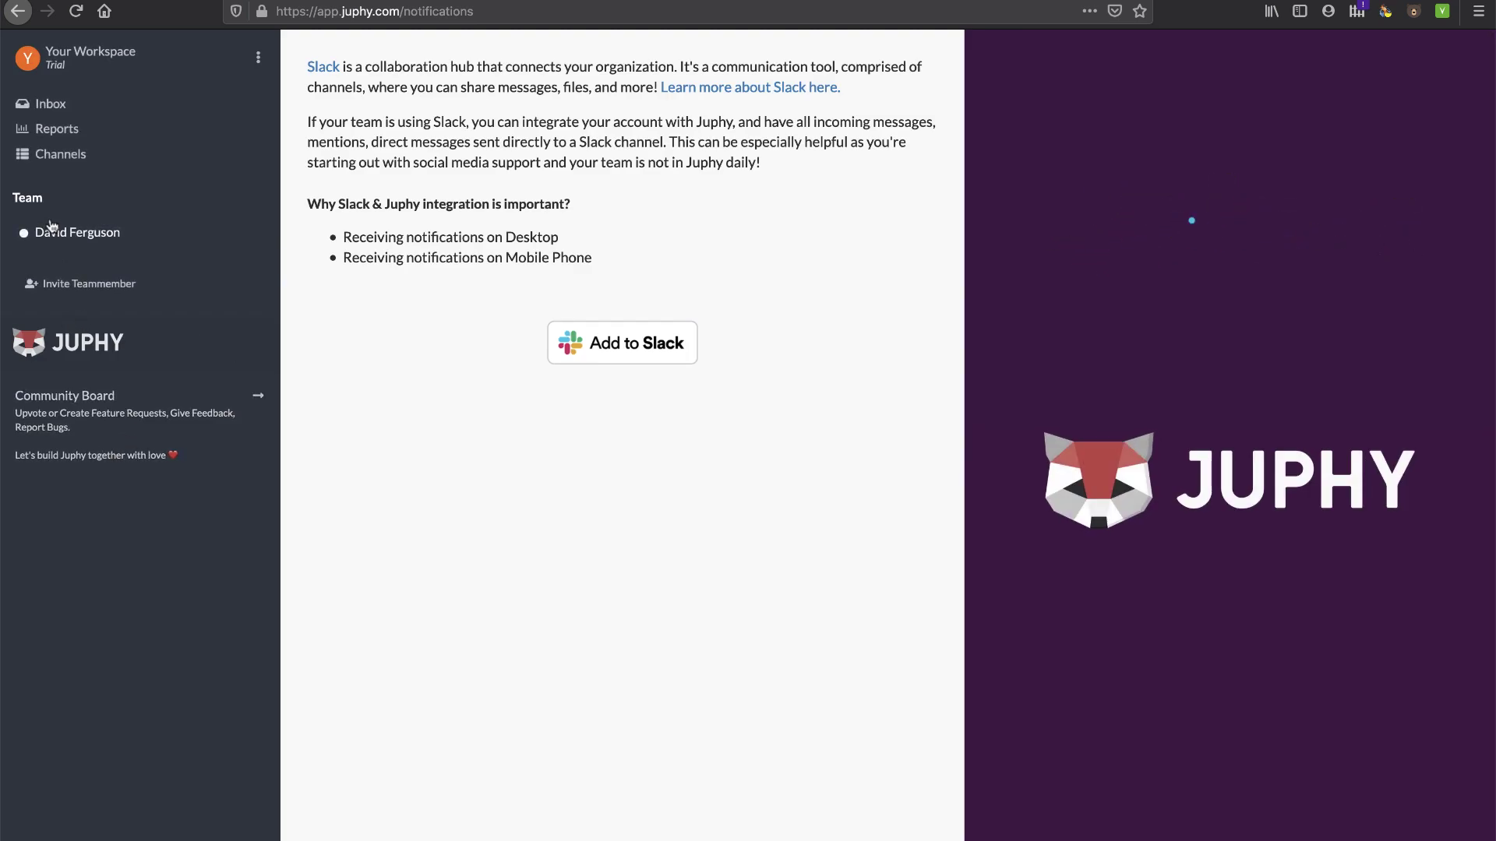
pyautogui.click(53, 104)
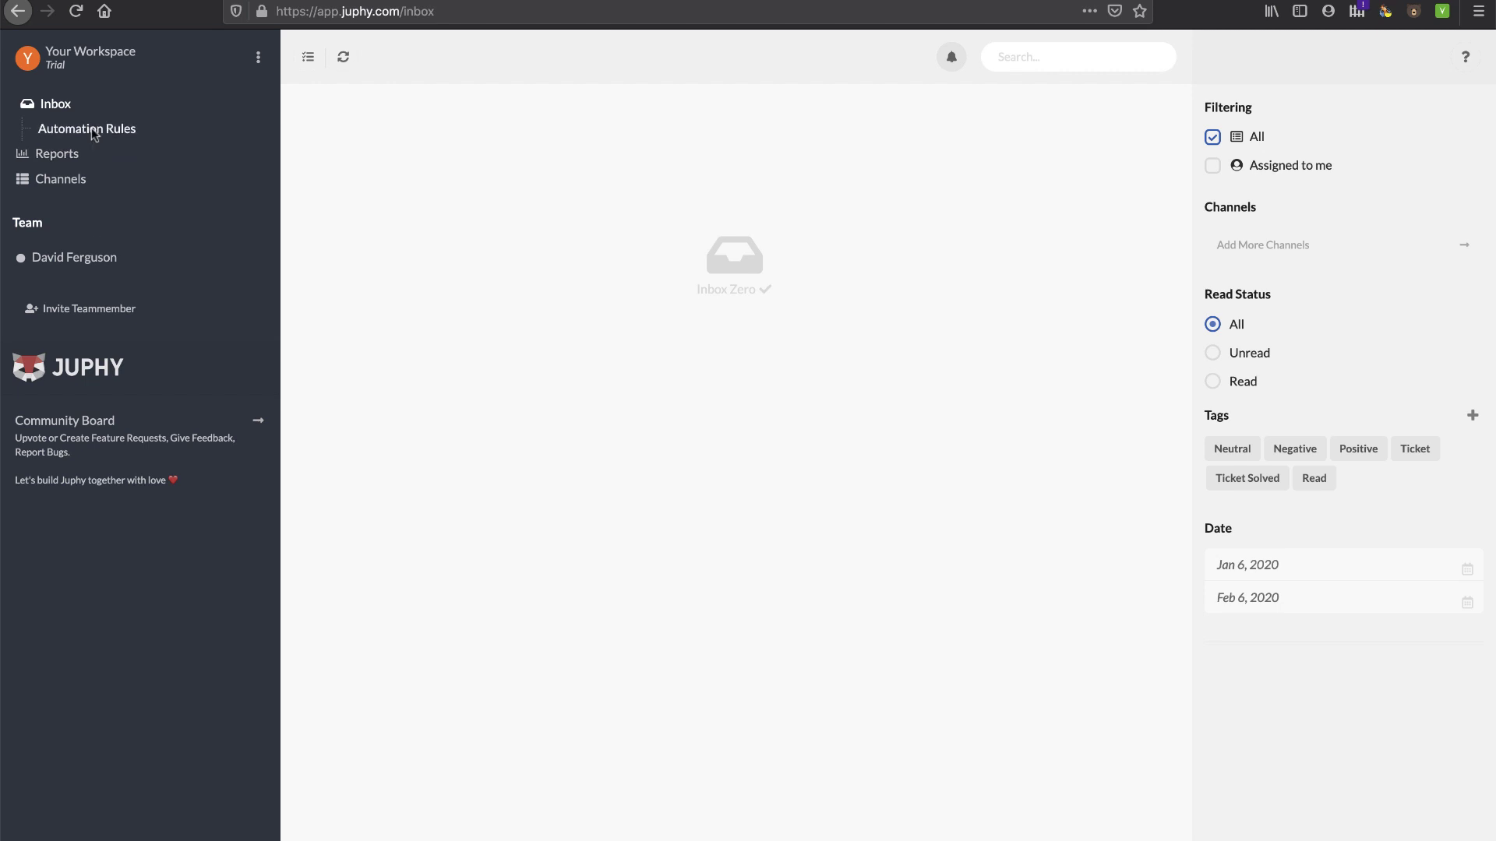
# Glance at the Automation Rules panel, then check the workspace Reports page
pyautogui.click(94, 131)
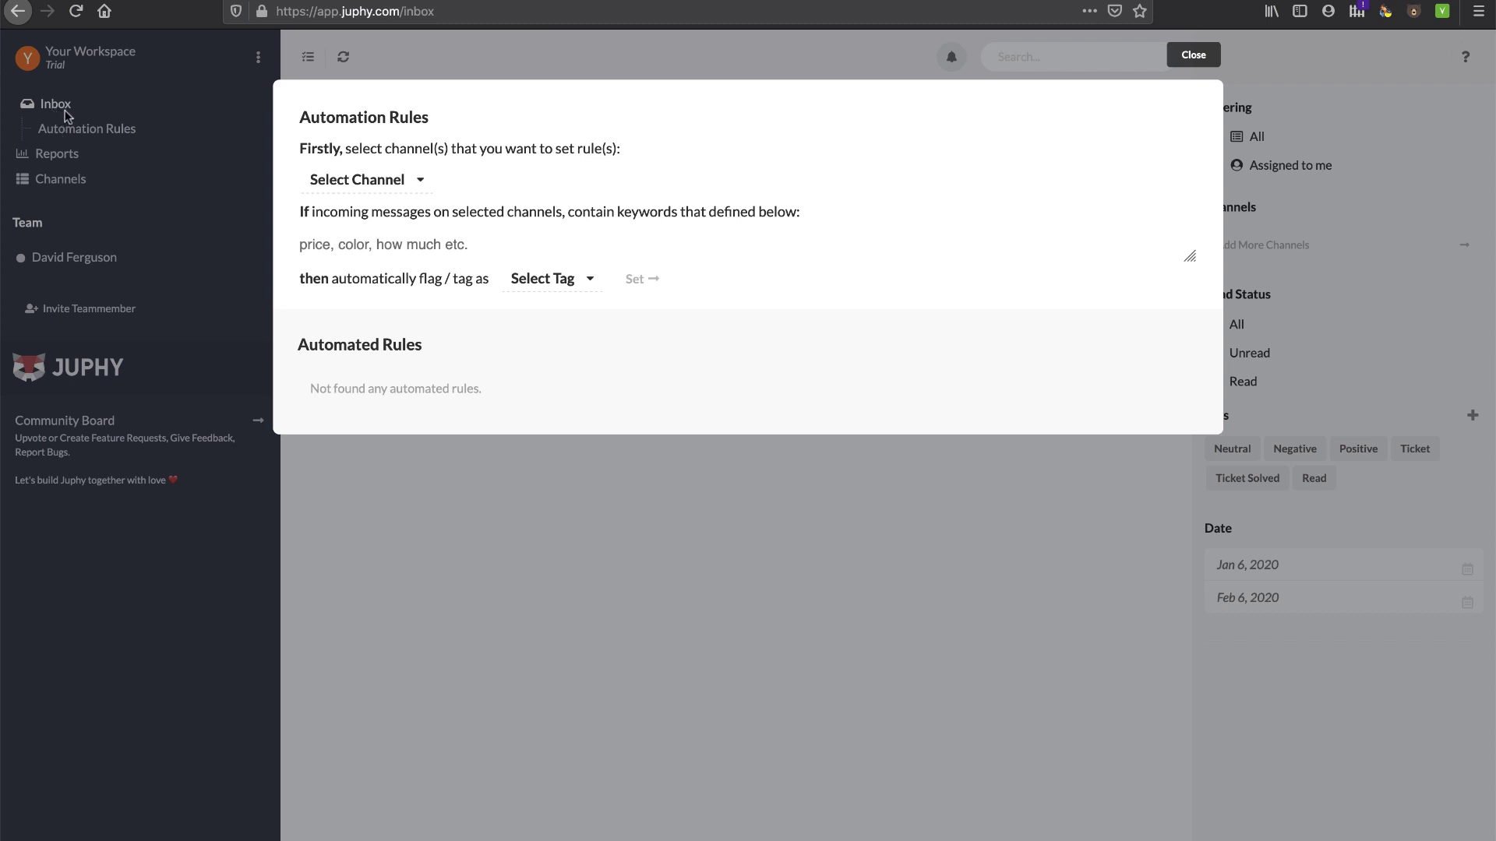
pyautogui.click(1195, 56)
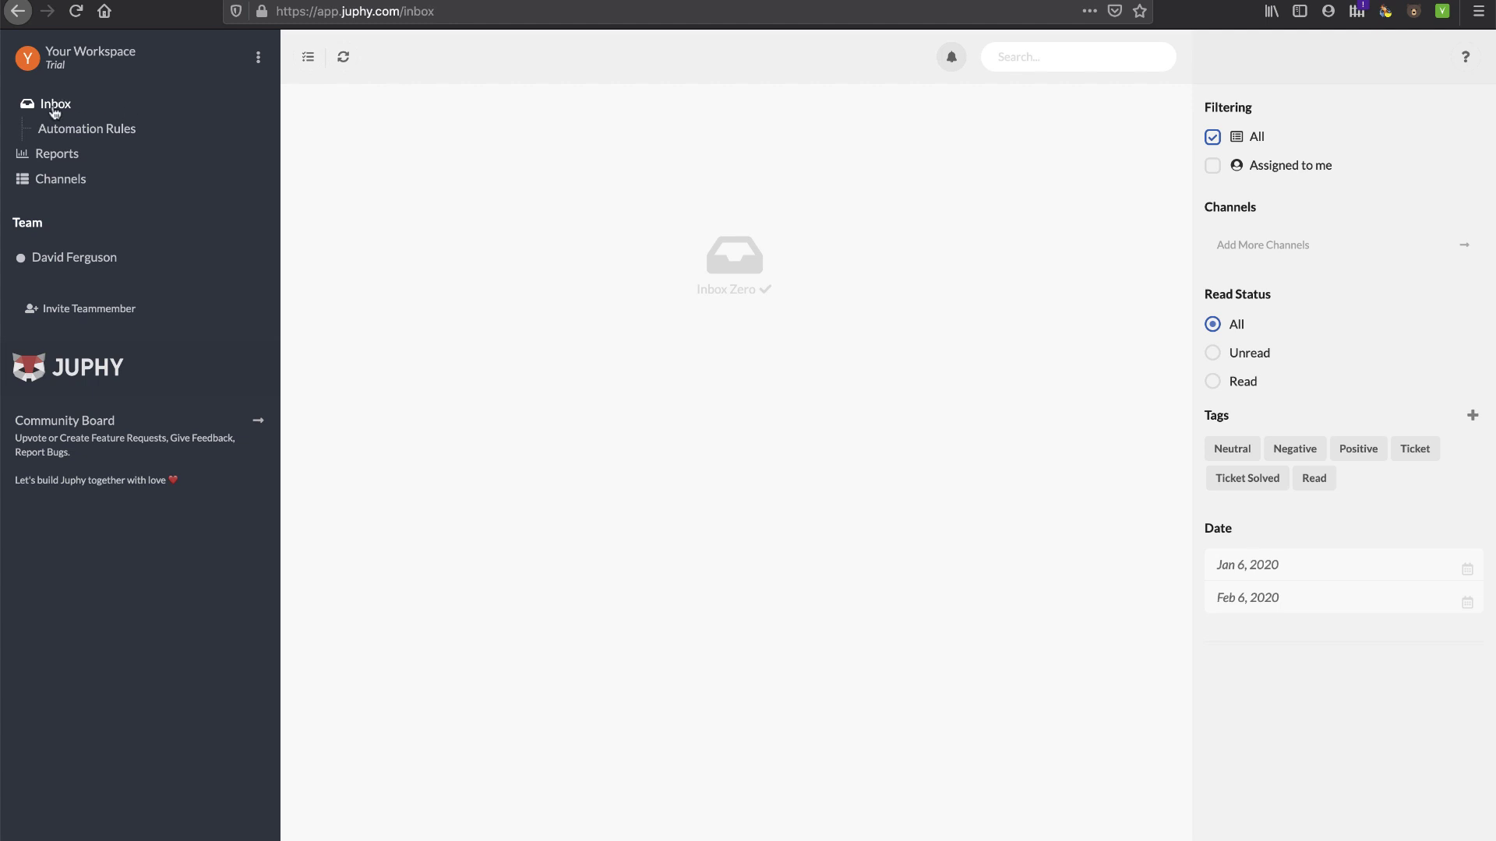
pyautogui.click(65, 154)
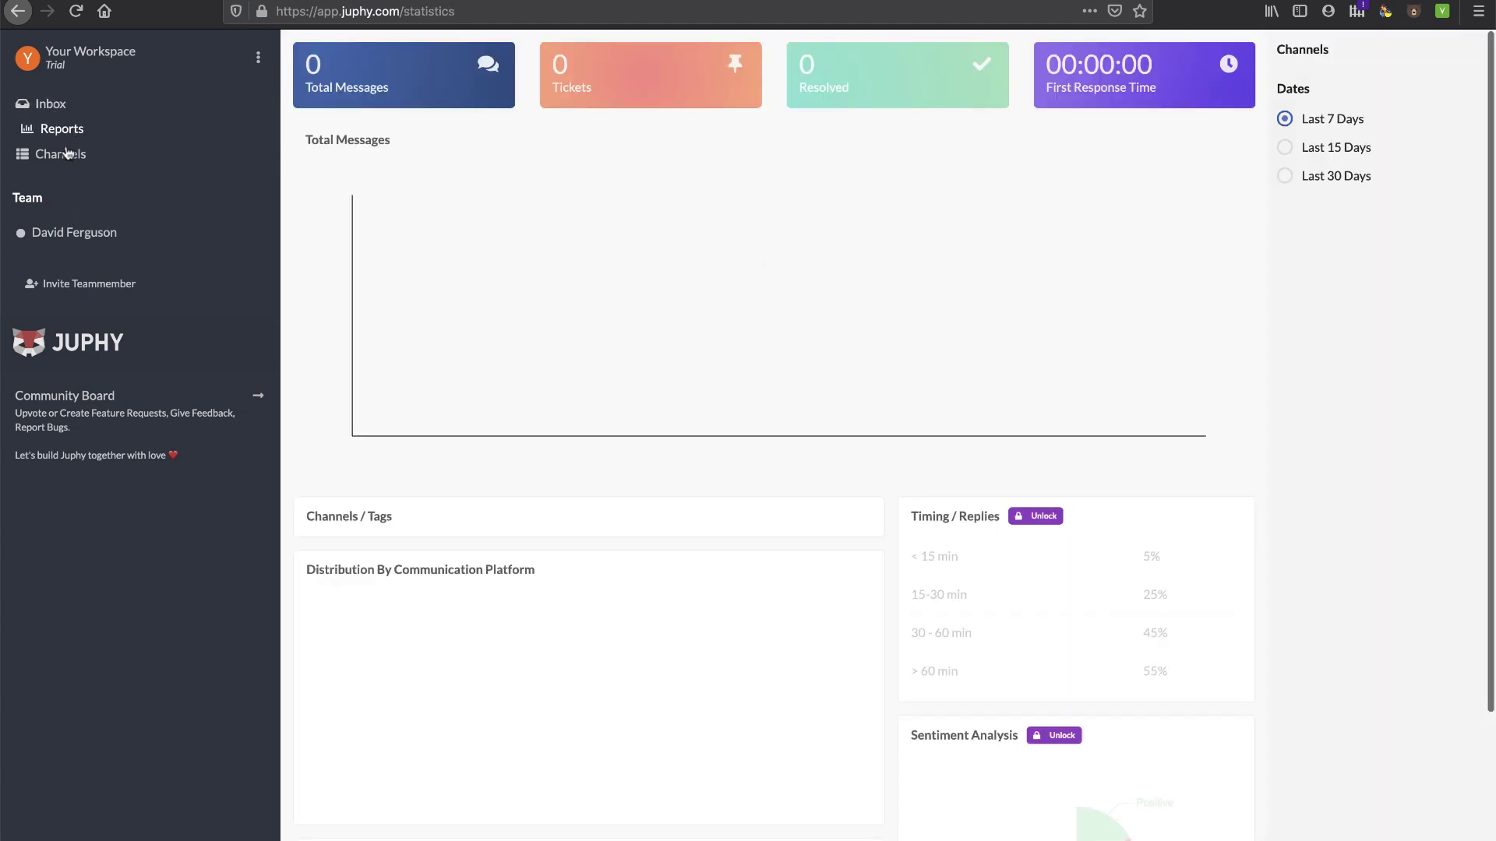
# Return to the Inbox and reopen the Automation Rules panel with channel, keyword and tag fields
pyautogui.click(52, 104)
pyautogui.click(85, 131)
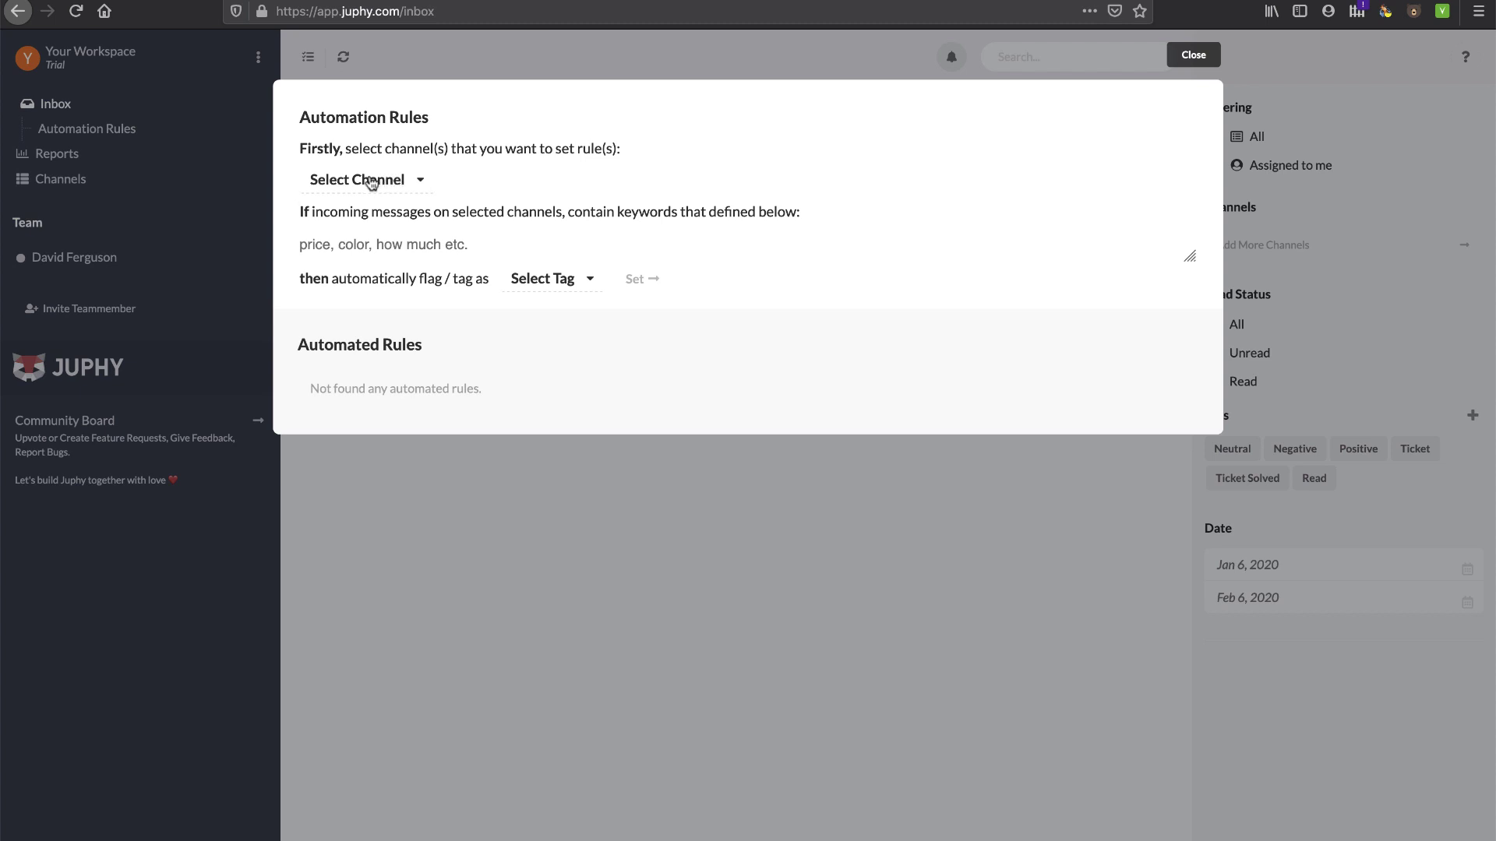
# Review the available rule tags and the keywords field instructions
pyautogui.click(514, 285)
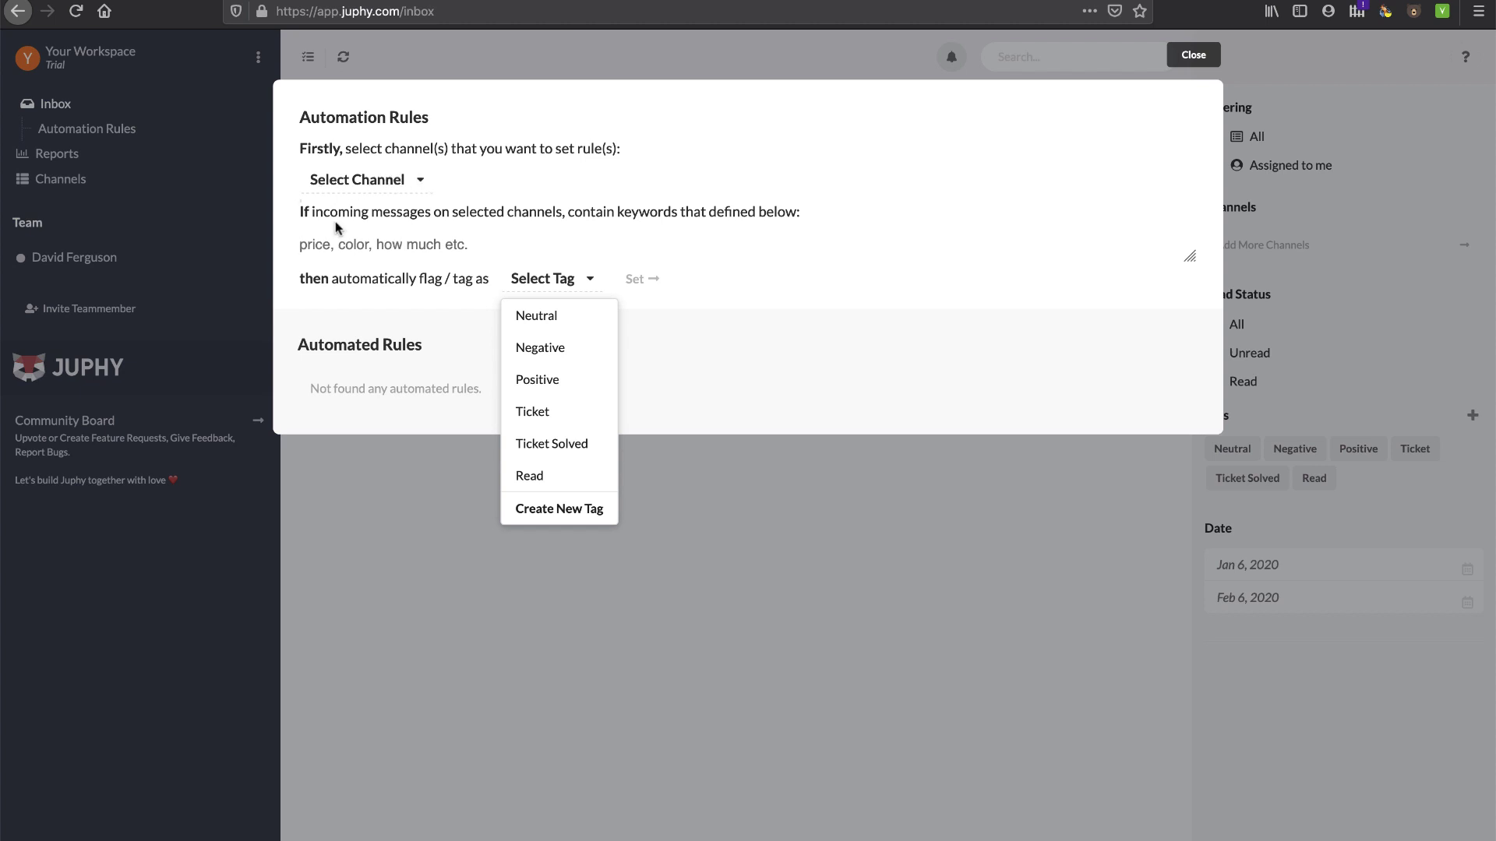
pyautogui.click(366, 237)
pyautogui.moveTo(353, 211); pyautogui.dragTo(707, 212)
pyautogui.click(347, 244)
# Examine the automatic flagging phrase, recheck the tag list and enlarge the keywords area
pyautogui.moveTo(350, 281); pyautogui.dragTo(446, 282)
pyautogui.click(555, 288)
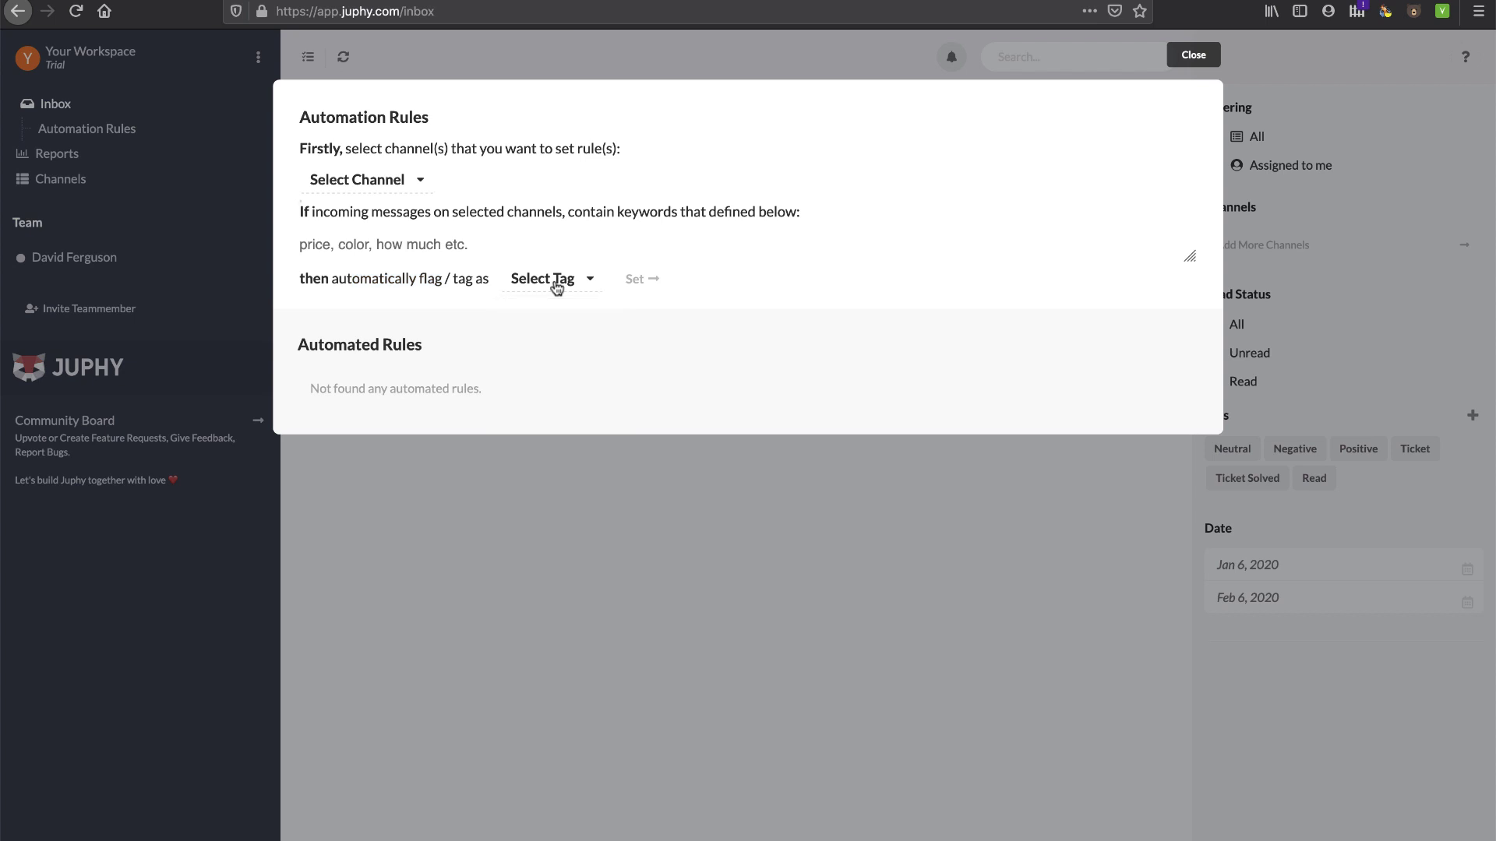
pyautogui.click(555, 287)
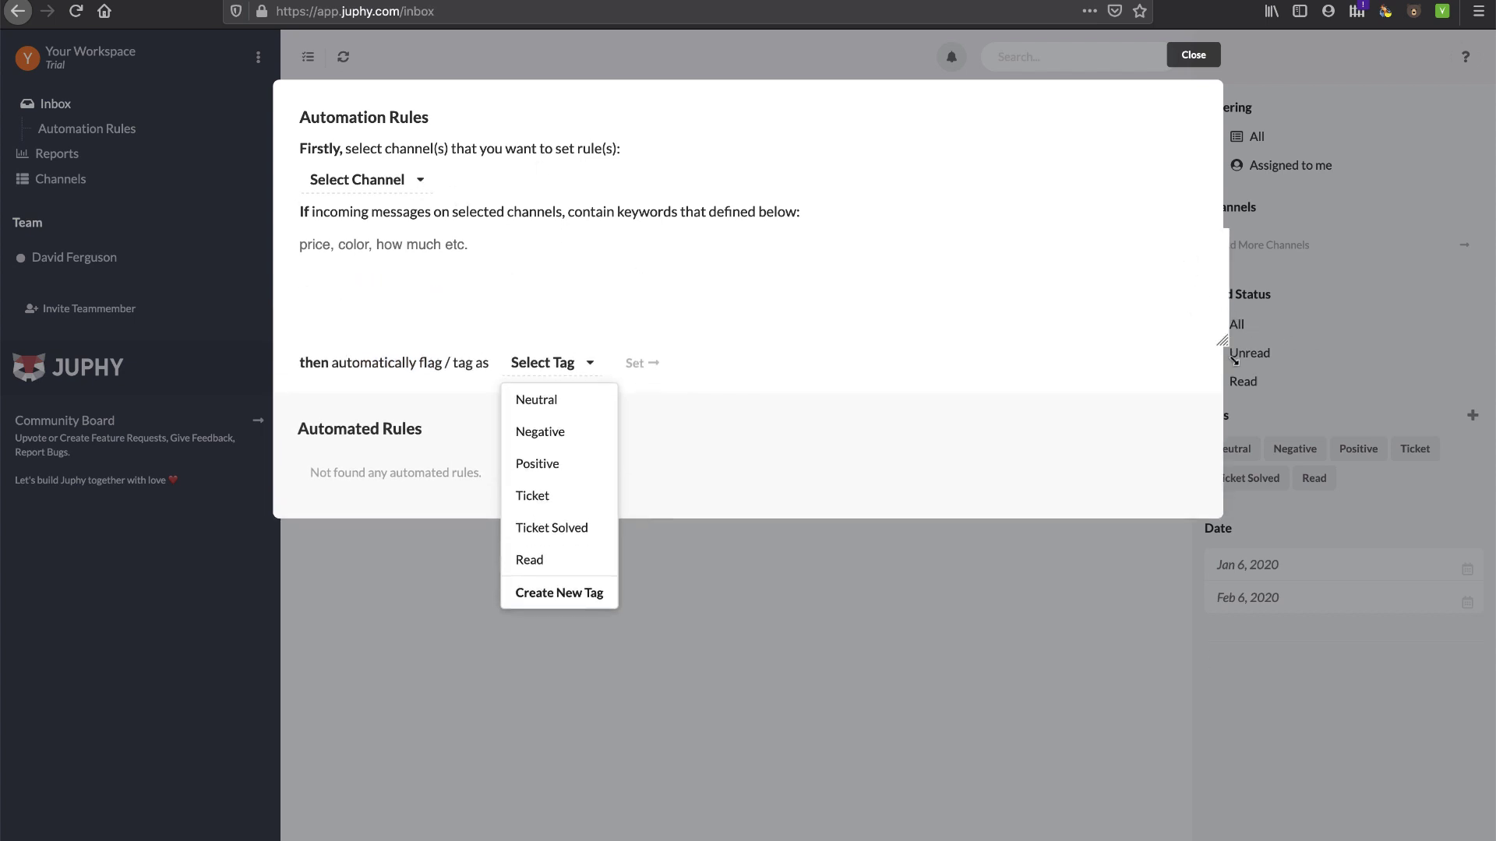
pyautogui.moveTo(1189, 257); pyautogui.dragTo(1242, 440)
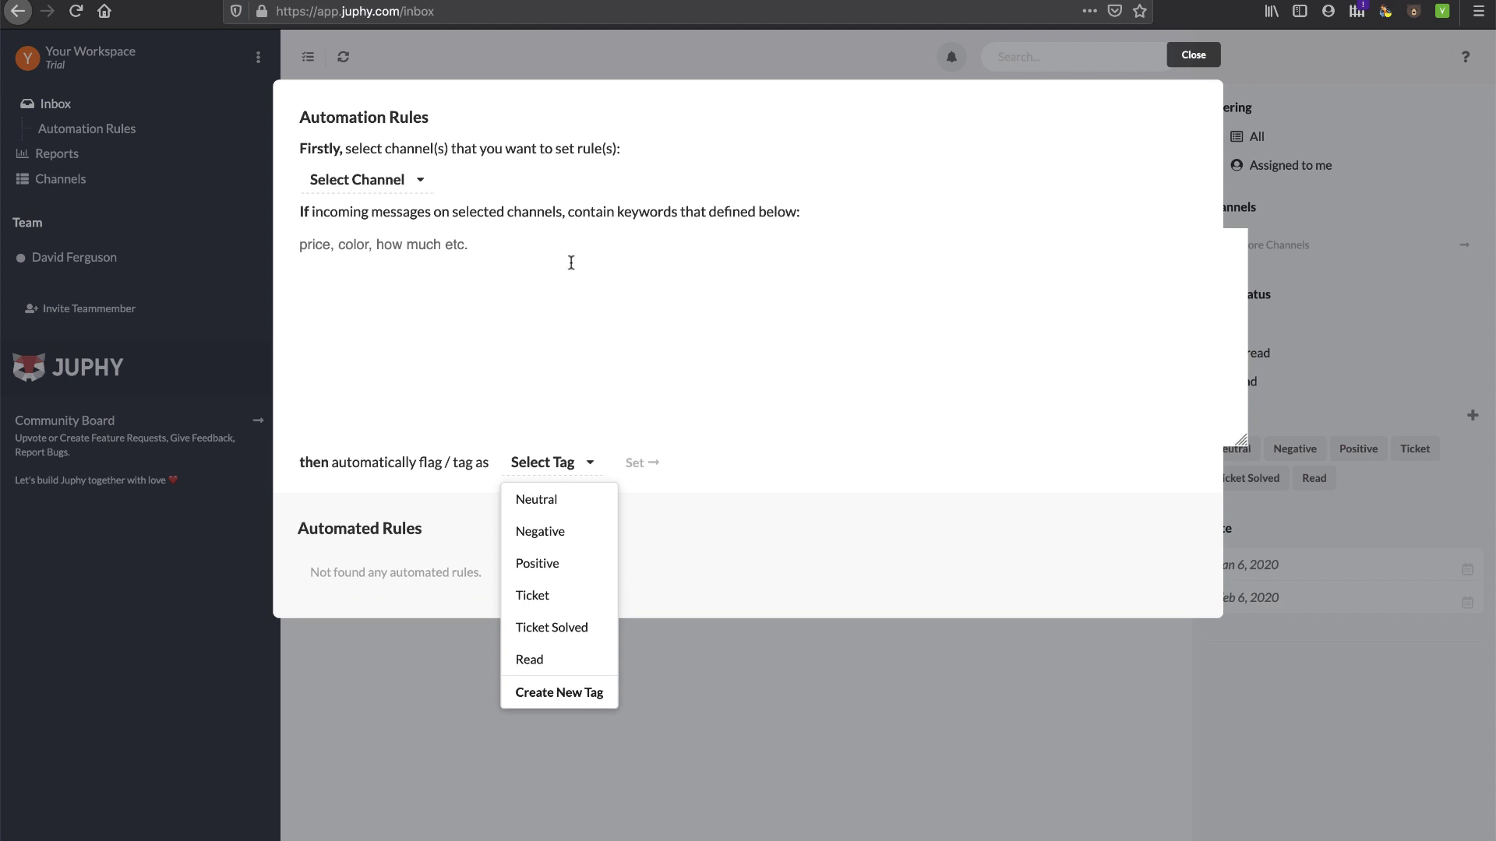
pyautogui.click(1192, 55)
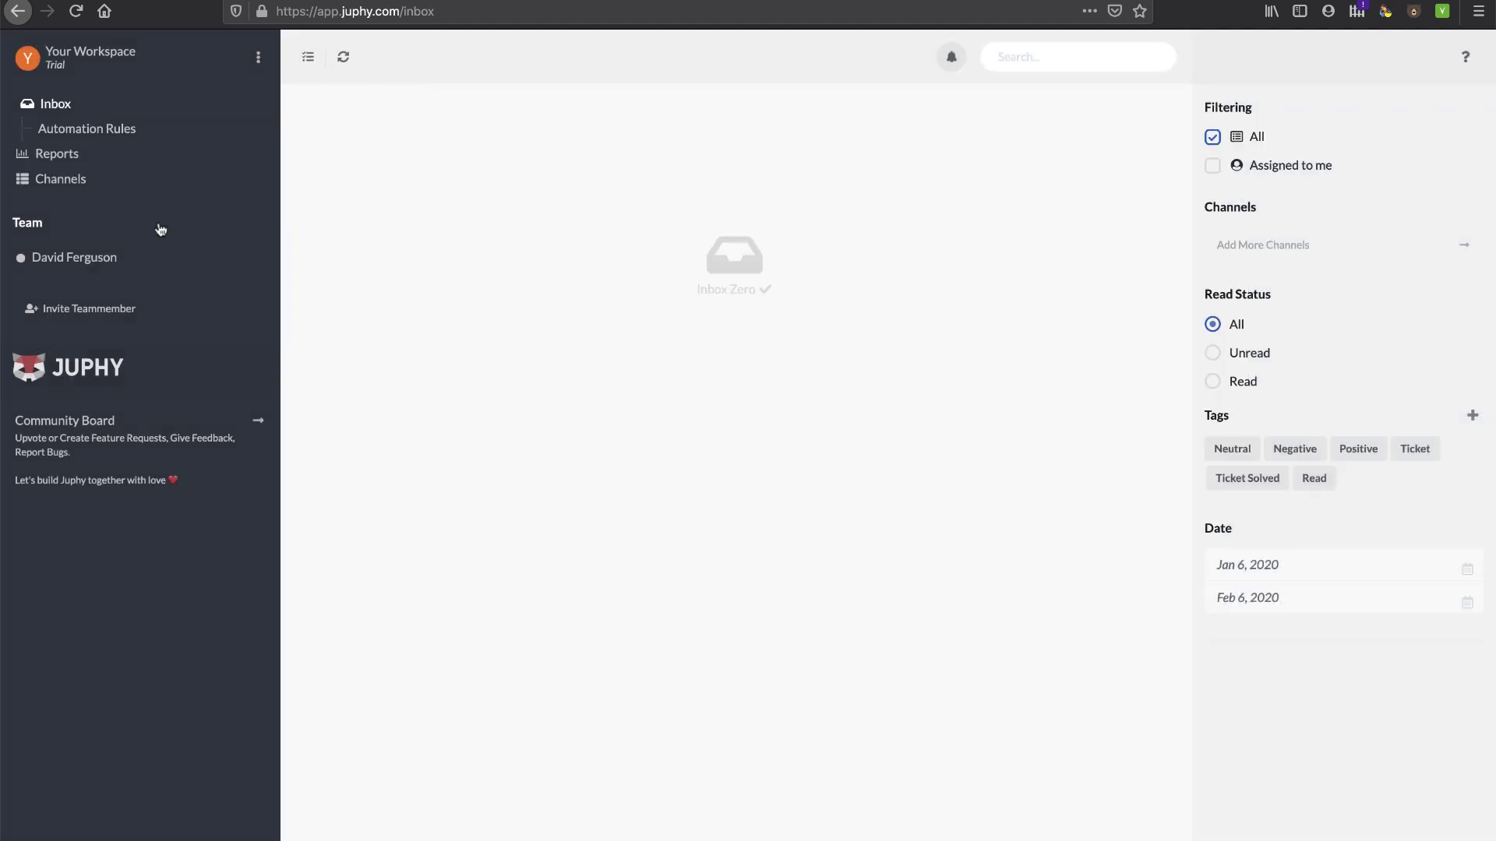
pyautogui.click(83, 130)
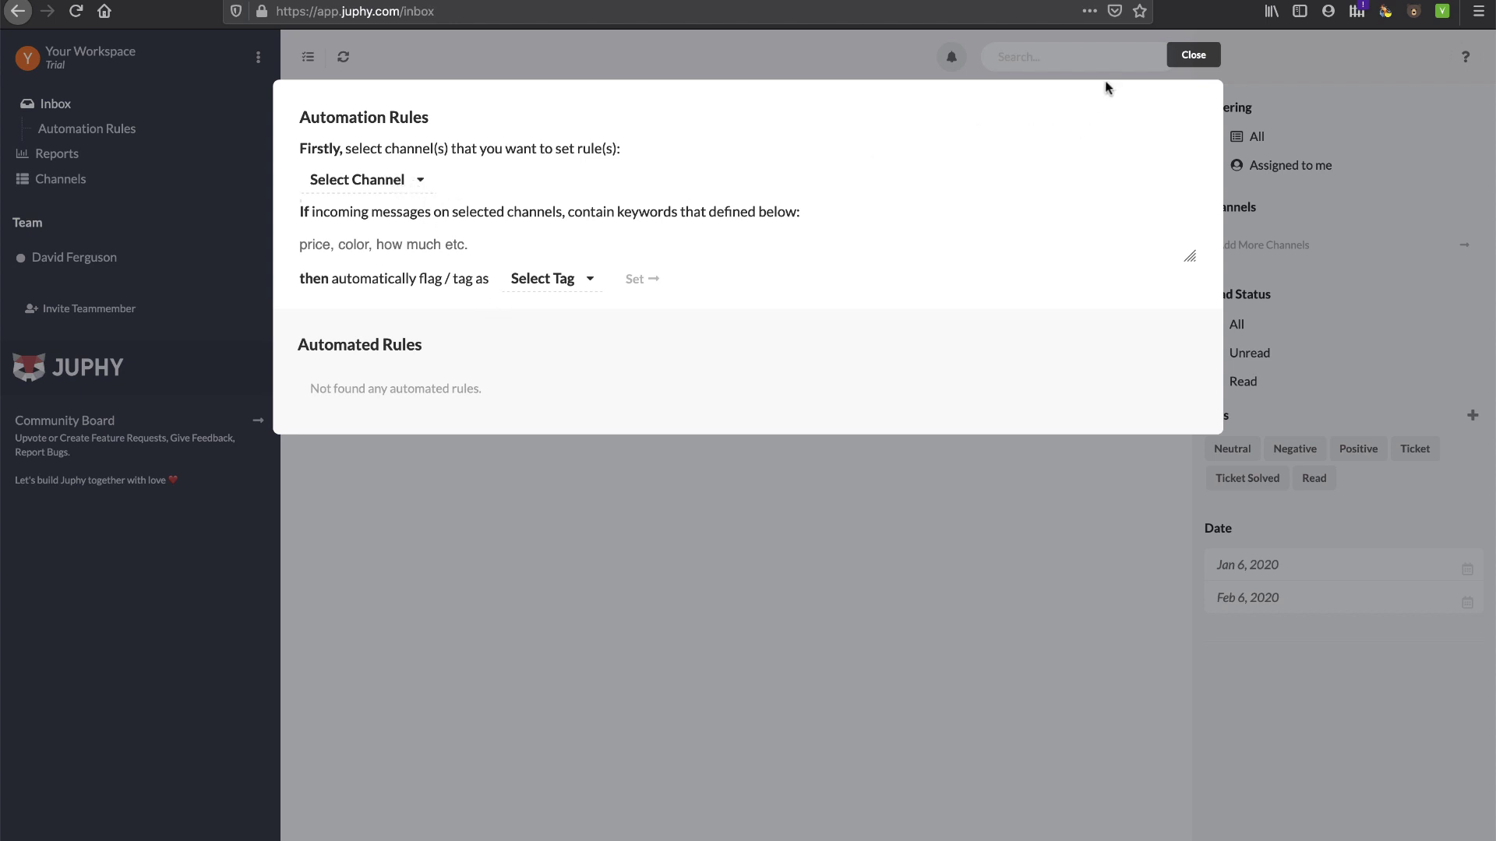
pyautogui.click(1179, 51)
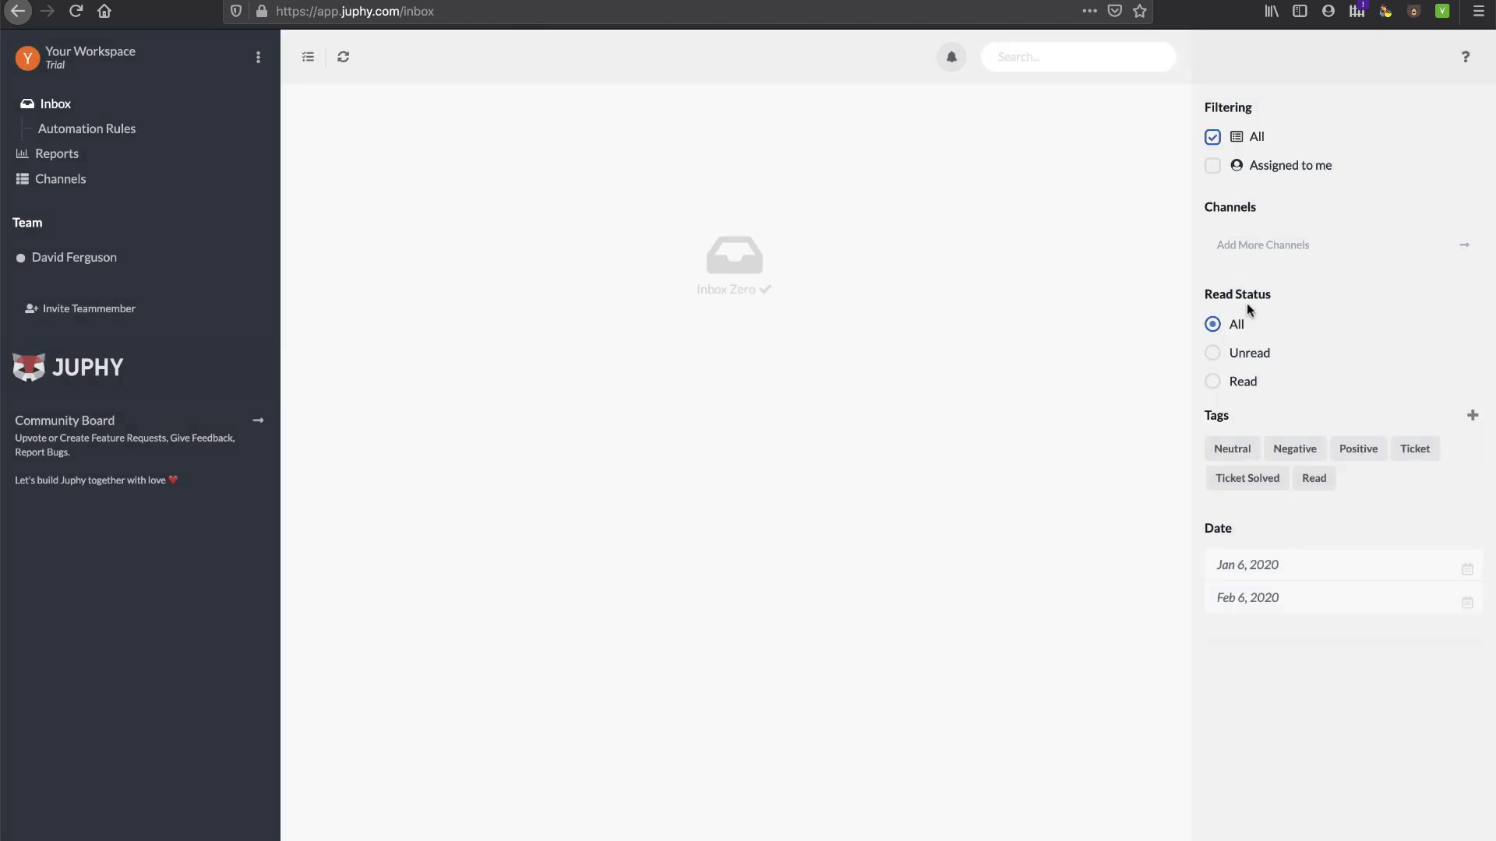